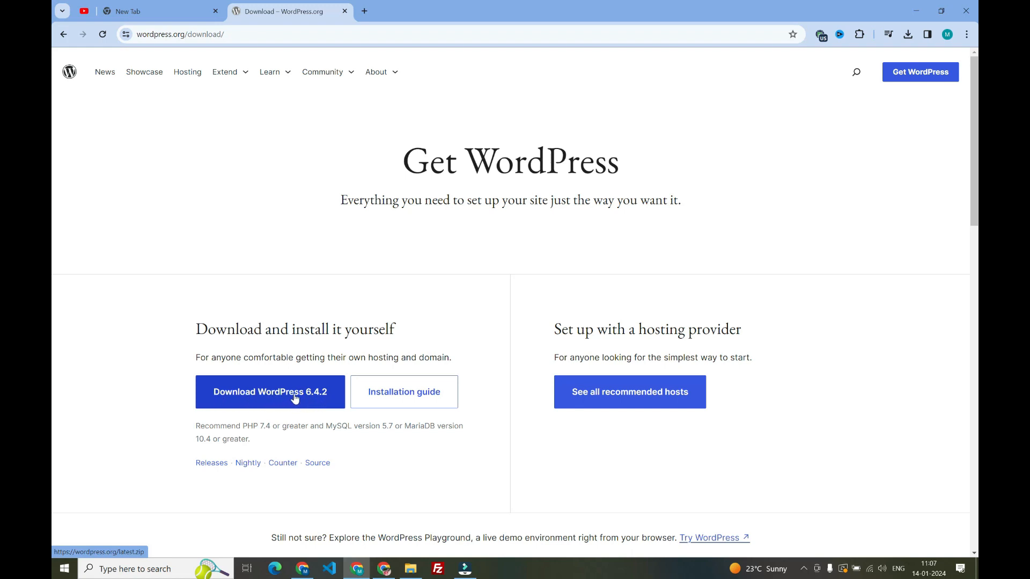
Download WordPress 6.4.2 and open the Apache Friends XAMPP download page through a web search for "xampp download"
{"action": "left_click", "coordinate": [248, 394]}
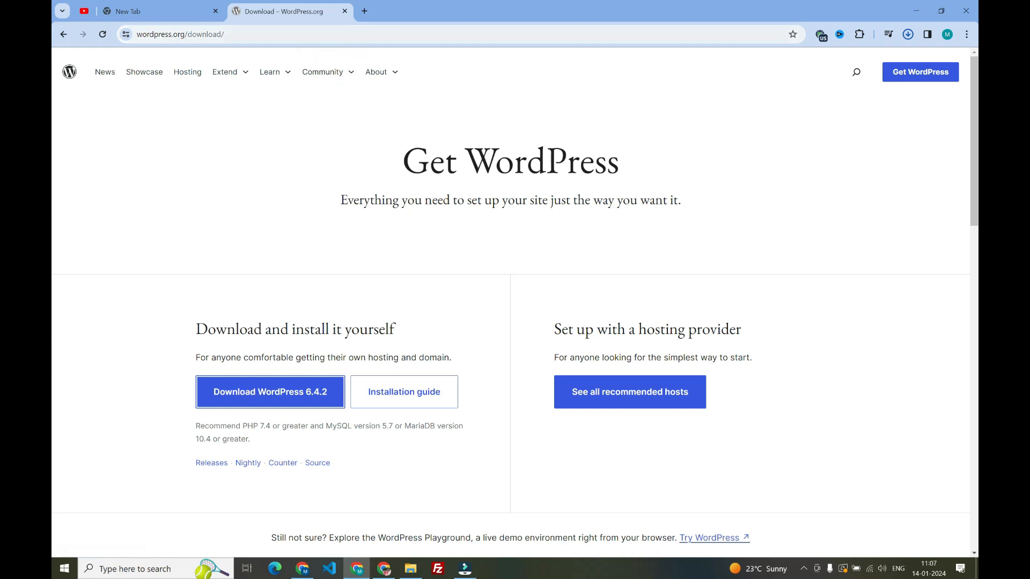
{"action": "left_click", "coordinate": [365, 11]}
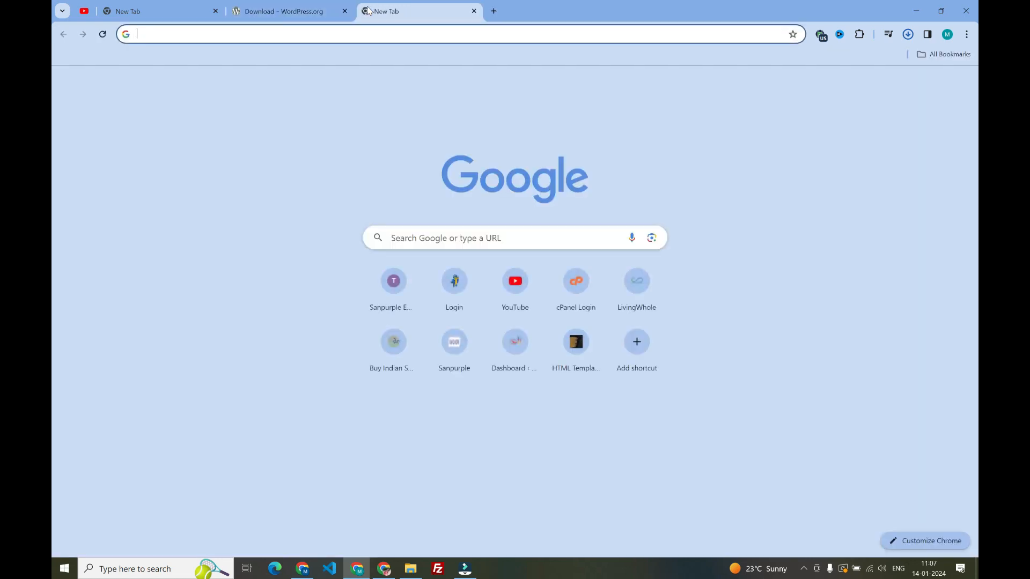
{"action": "type", "text": "xampp"}
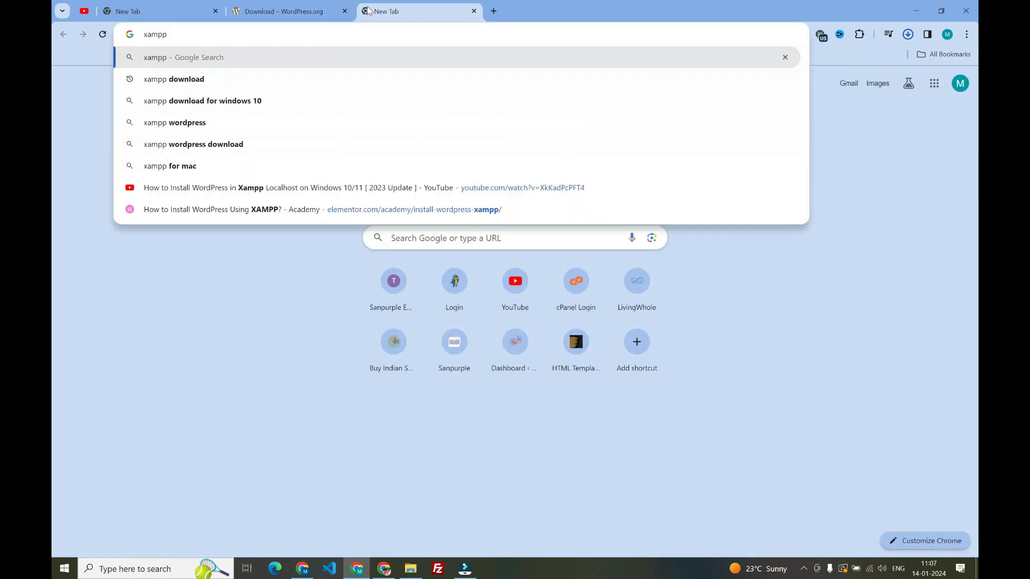
{"action": "type", "text": " dow"}
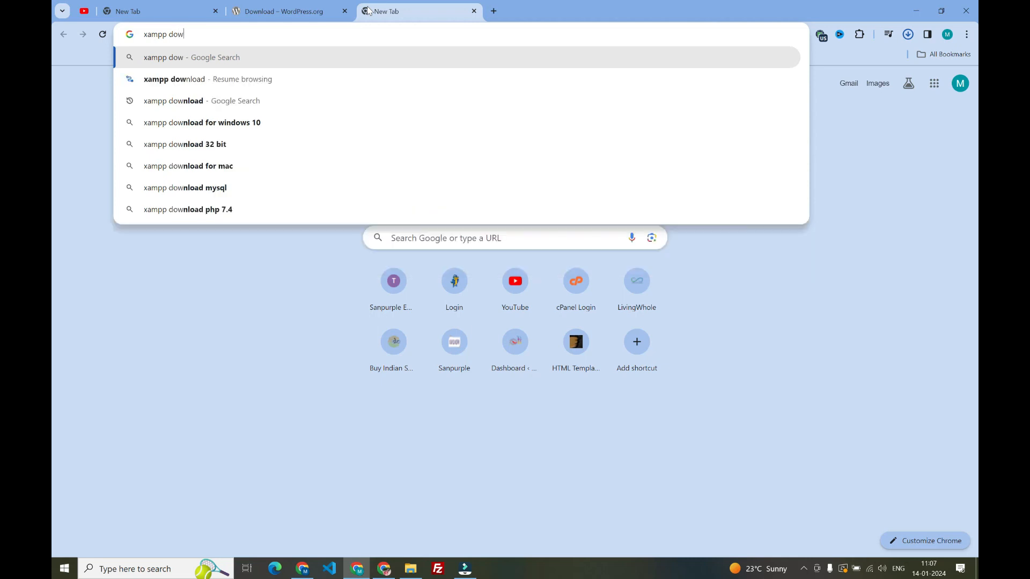
{"action": "type", "text": "nload"}
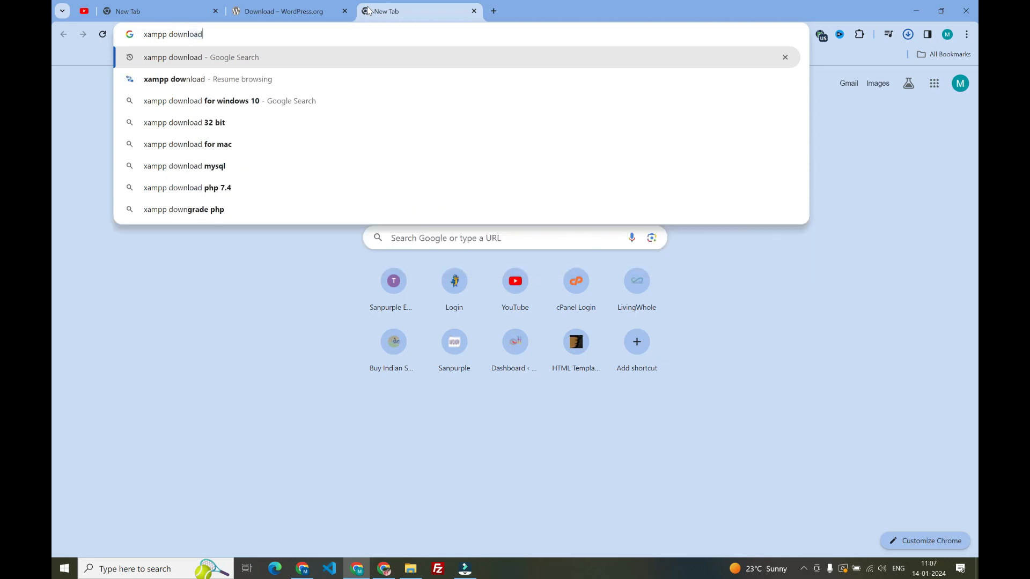
{"action": "key", "text": "Return"}
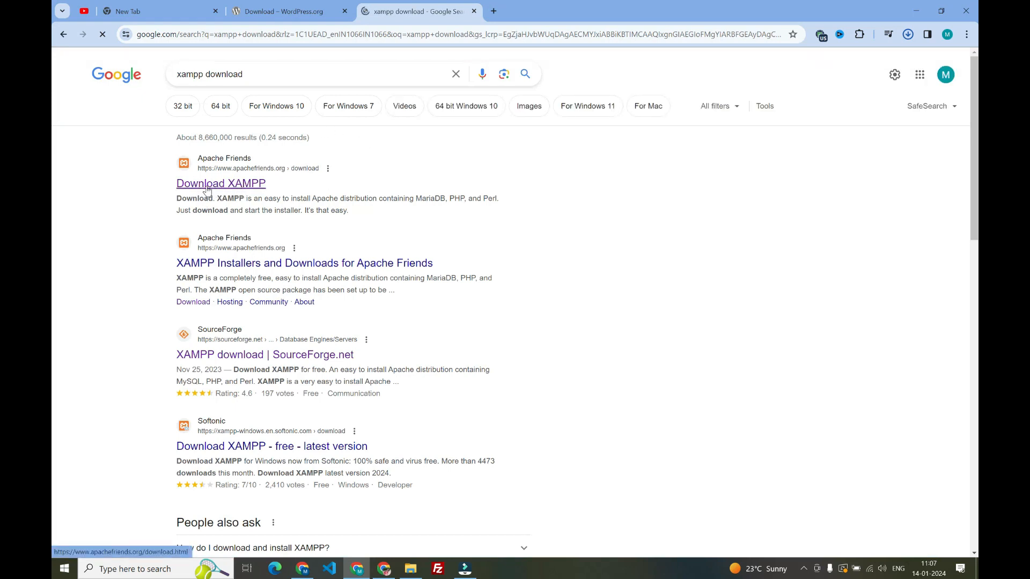
{"action": "left_click", "coordinate": [243, 184]}
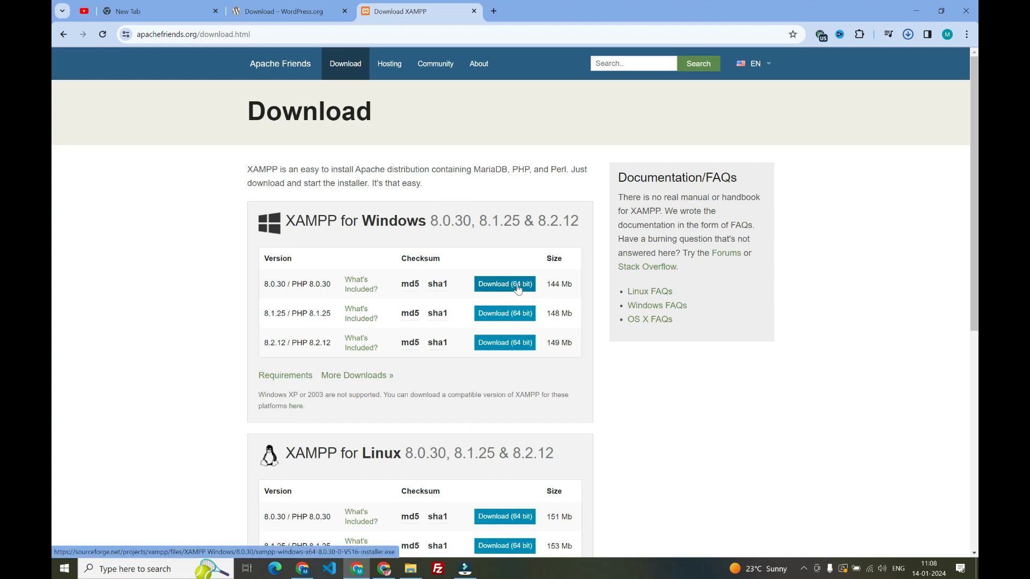
Review the XAMPP installers offered for Windows, Linux and OS X on the download page
{"action": "scroll", "coordinate": [507, 438], "scroll_direction": "down", "scroll_amount": 6}
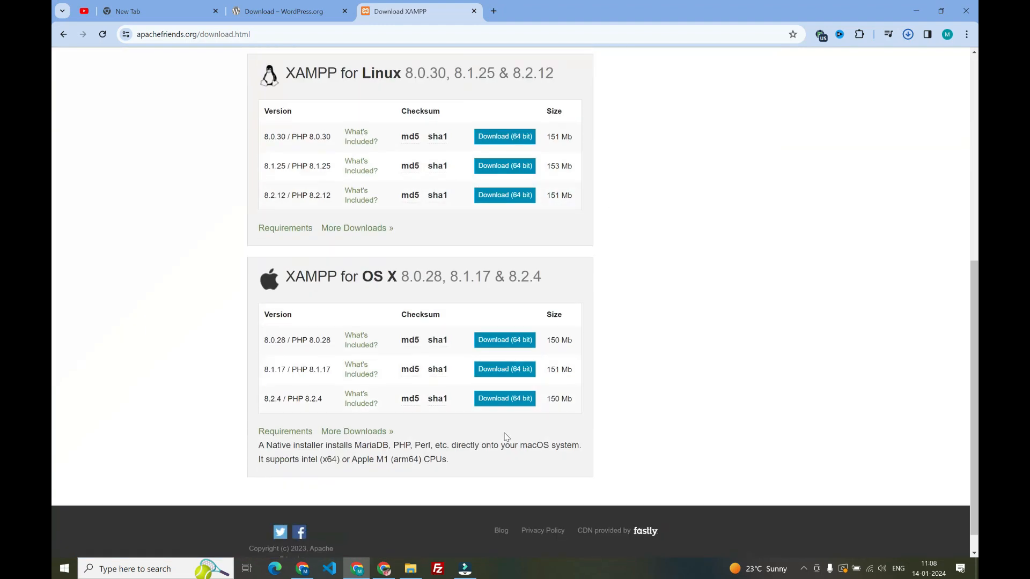
{"action": "scroll", "coordinate": [507, 438], "scroll_direction": "up", "scroll_amount": 6}
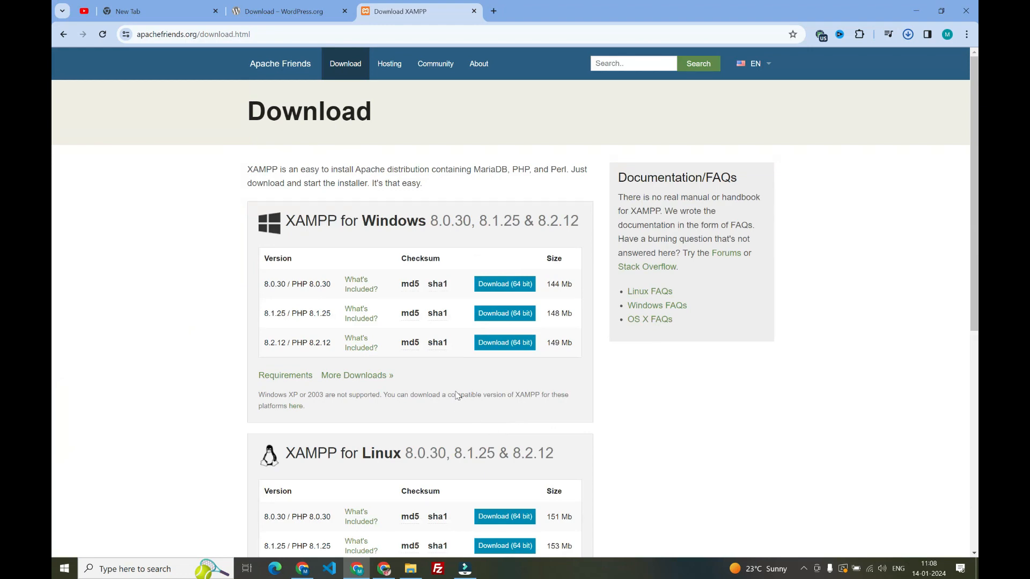
{"action": "scroll", "coordinate": [456, 395], "scroll_direction": "down", "scroll_amount": 6}
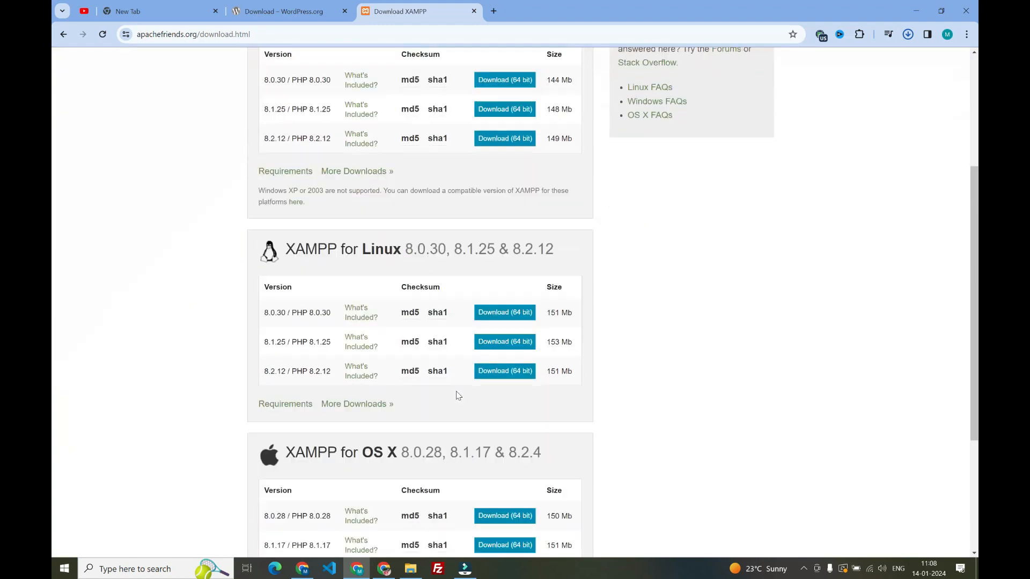
{"action": "scroll", "coordinate": [458, 396], "scroll_direction": "up", "scroll_amount": 6}
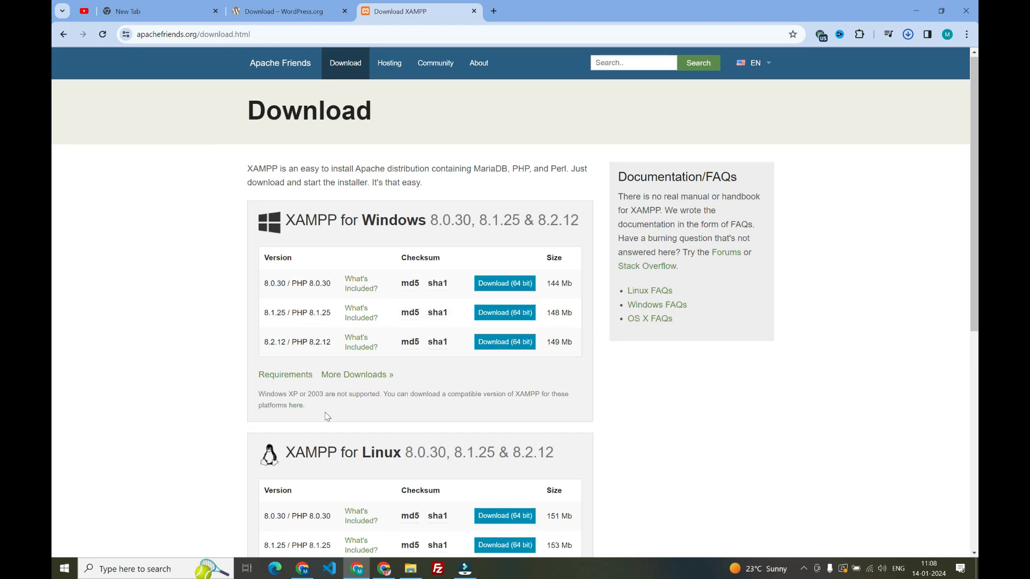
{"action": "scroll", "coordinate": [325, 418], "scroll_direction": "down", "scroll_amount": 5}
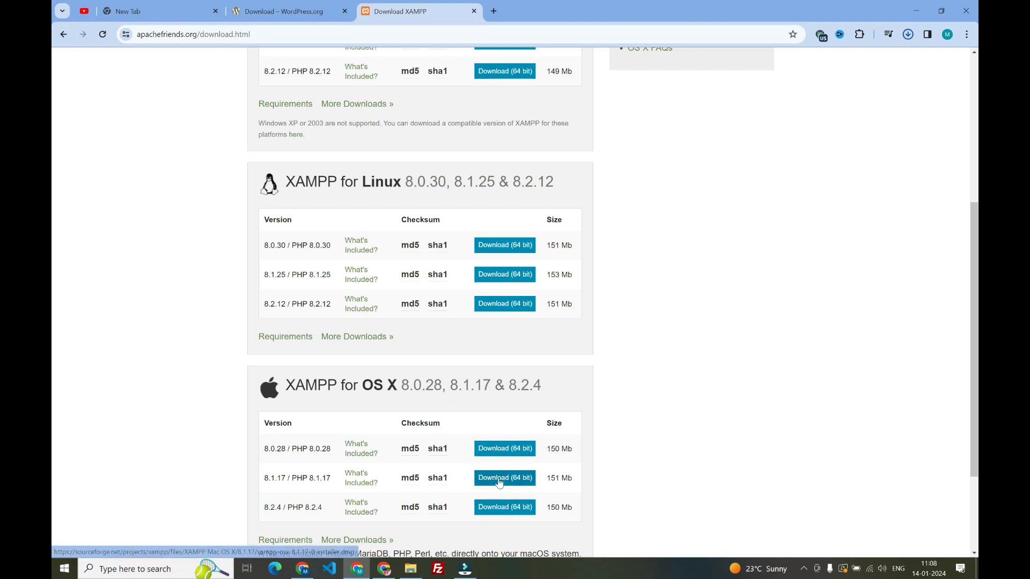
{"action": "scroll", "coordinate": [499, 482], "scroll_direction": "up", "scroll_amount": 5}
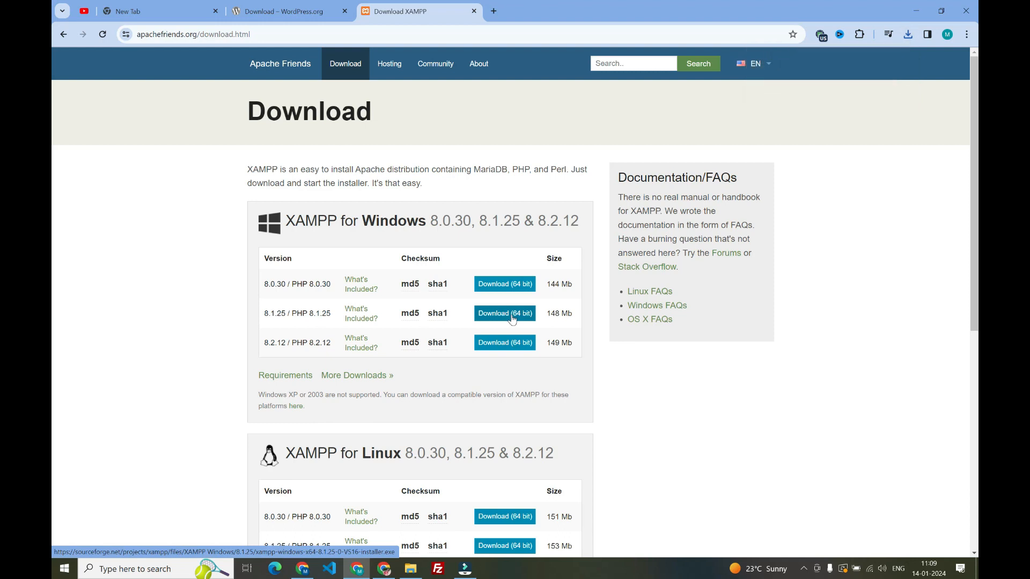
Switch to File Explorer and copy the archive wordpress-6.4.2 (1) from Downloads into the D:\xampp\htdocs folder
{"action": "mouse_move", "coordinate": [405, 575]}
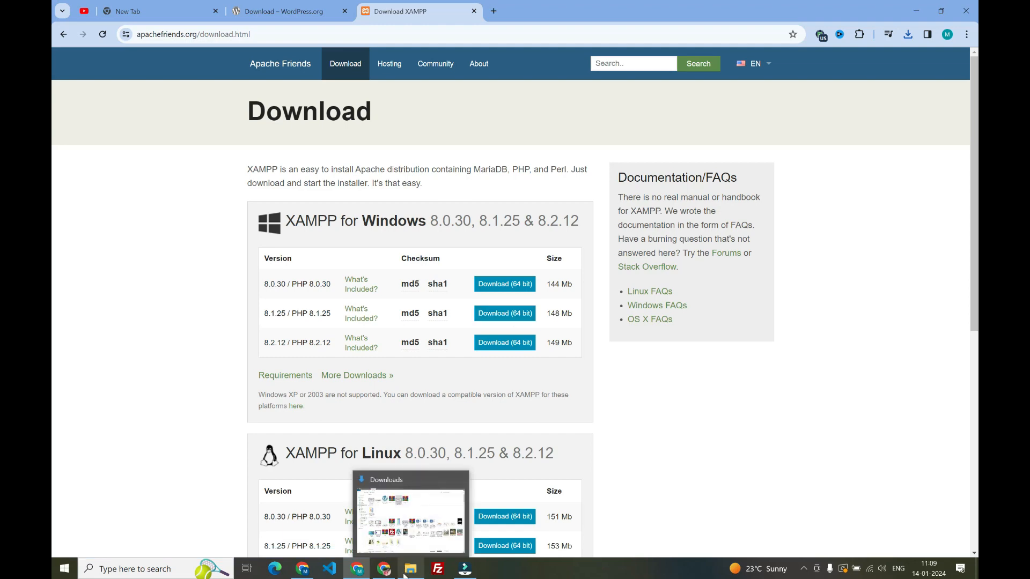
{"action": "left_click", "coordinate": [405, 573]}
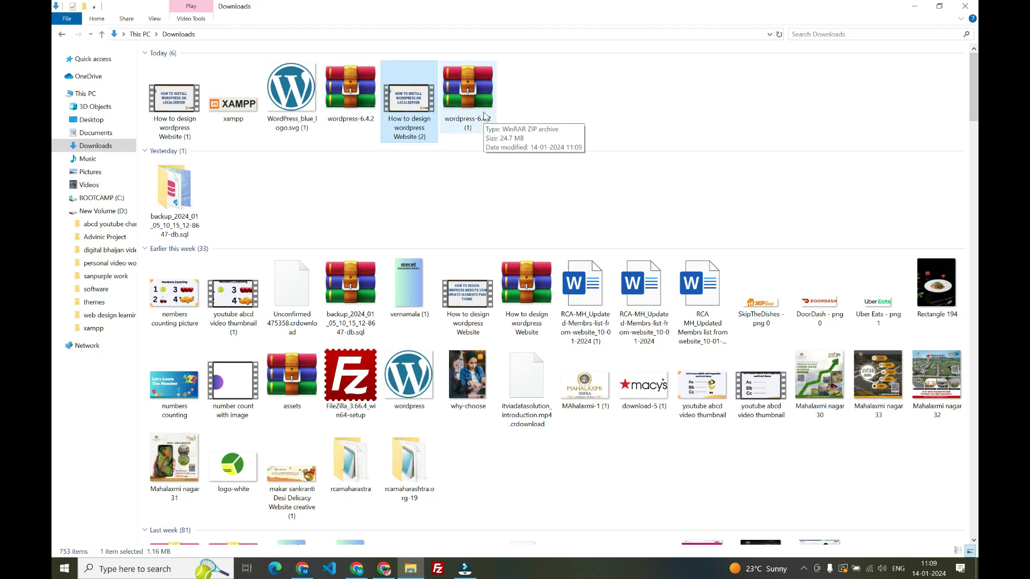
{"action": "scroll", "coordinate": [432, 322], "scroll_direction": "down", "scroll_amount": 10}
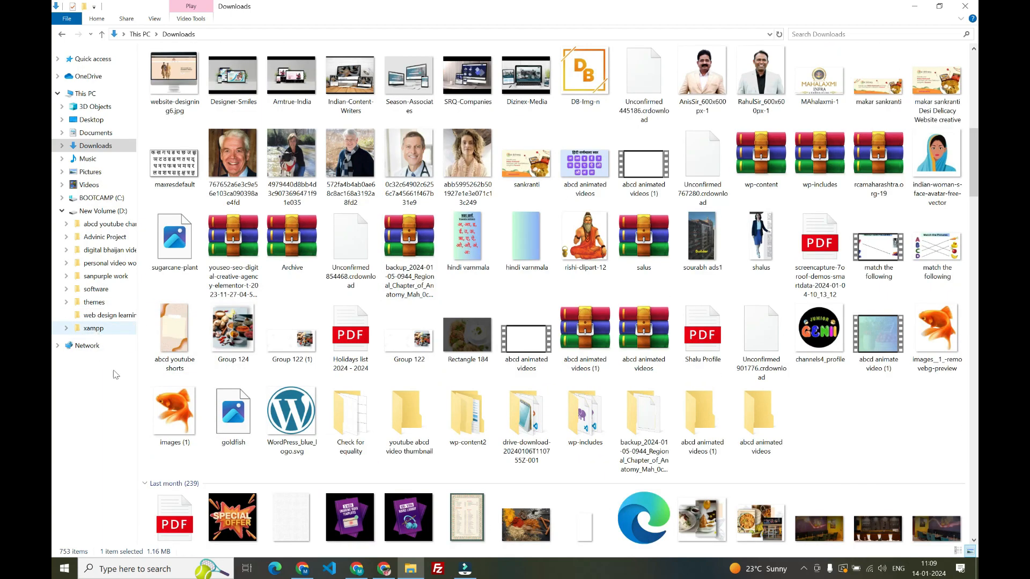
{"action": "scroll", "coordinate": [399, 212], "scroll_direction": "up", "scroll_amount": 10}
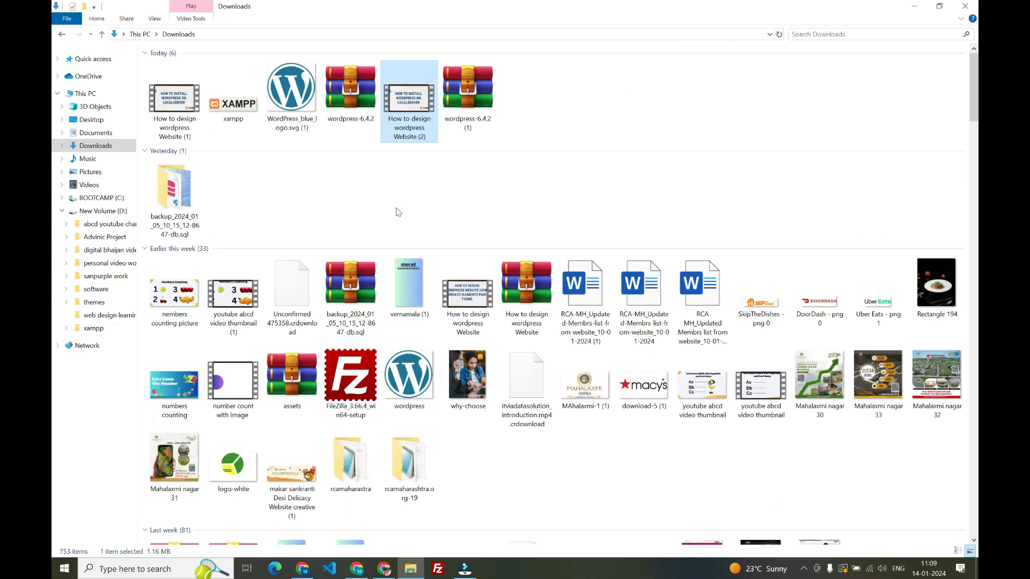
{"action": "left_click", "coordinate": [491, 88]}
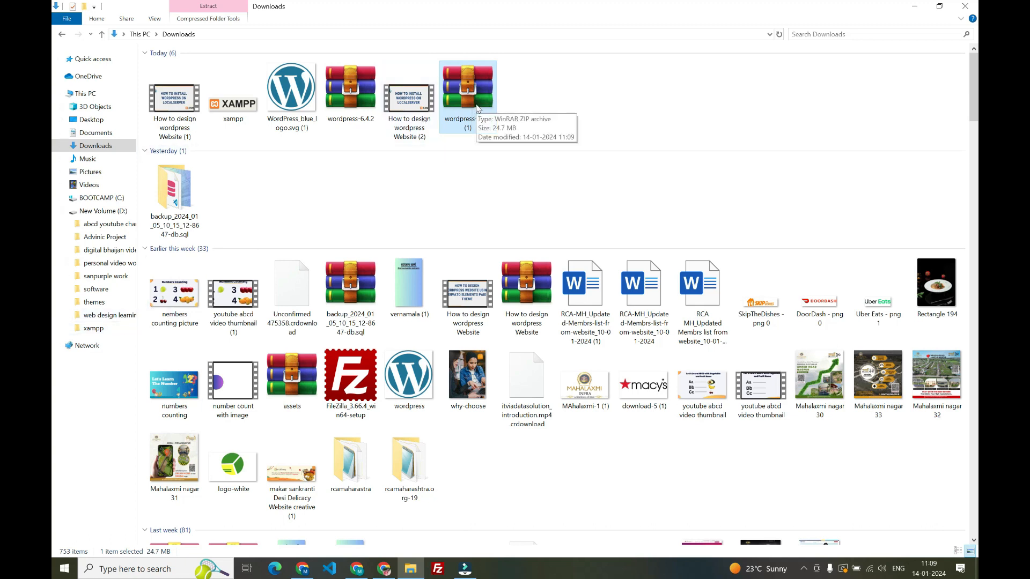
{"action": "left_click", "coordinate": [97, 329]}
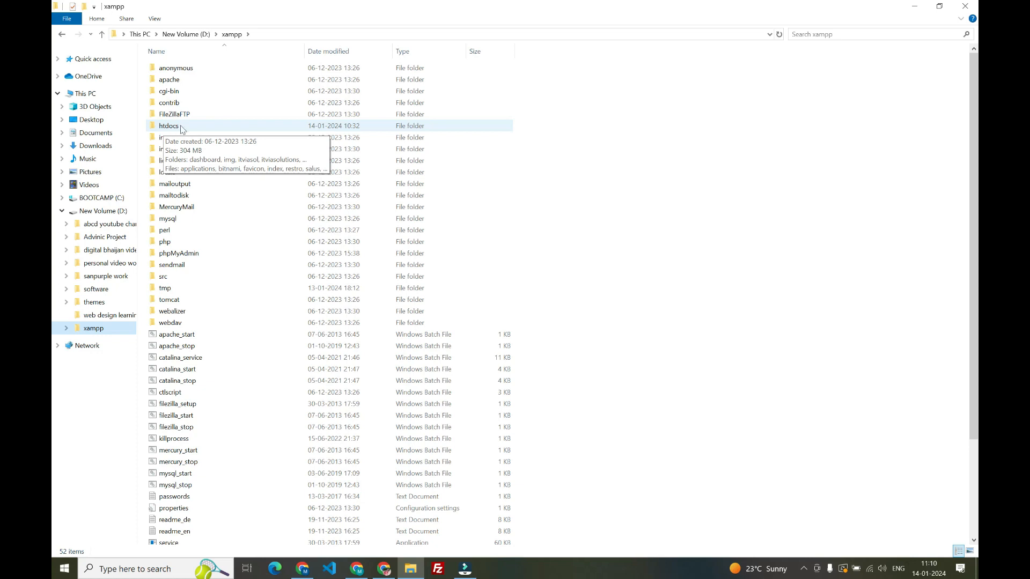
{"action": "double_click", "coordinate": [180, 126]}
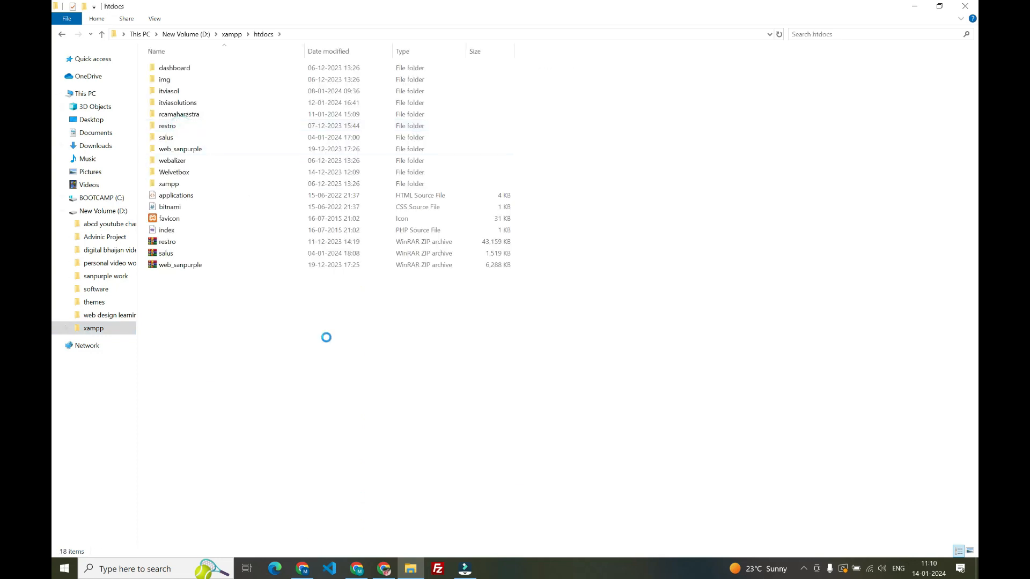
{"action": "key", "text": "ctrl+v"}
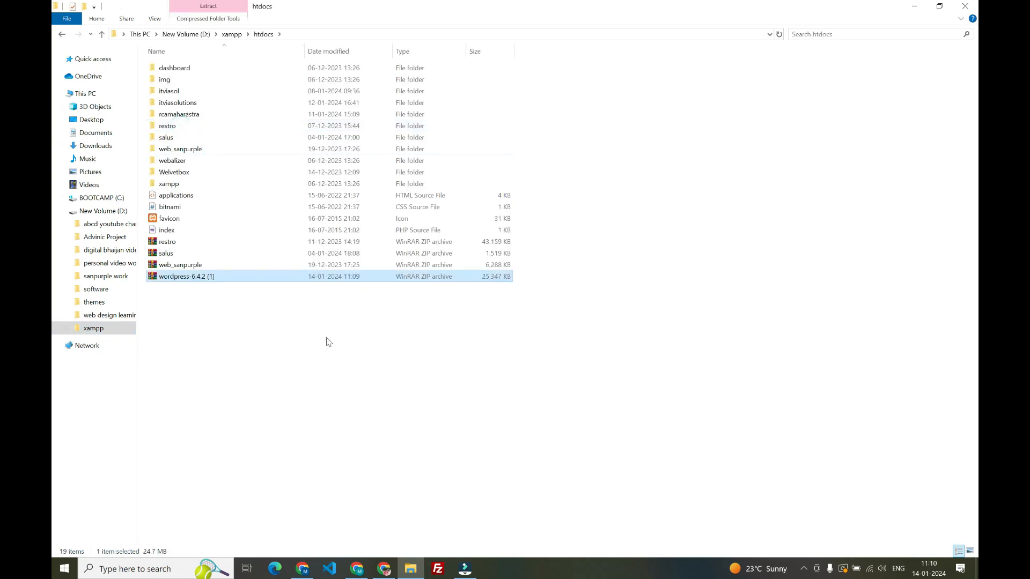
Extract the wordpress-6.4.2 (1) archive into a new folder named demopeoject inside D:\xampp\htdocs
{"action": "right_click", "coordinate": [186, 277]}
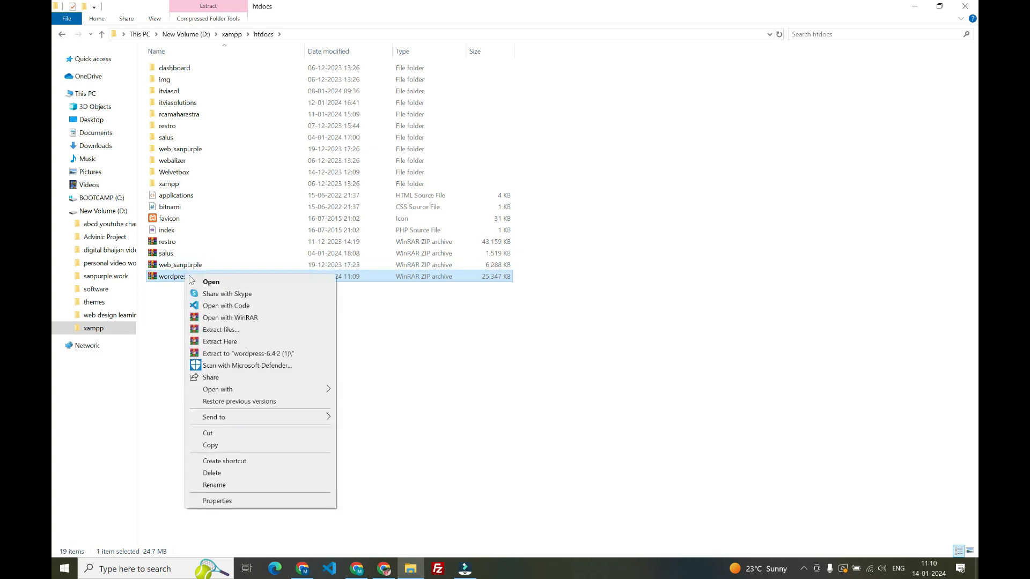
{"action": "left_click", "coordinate": [225, 332]}
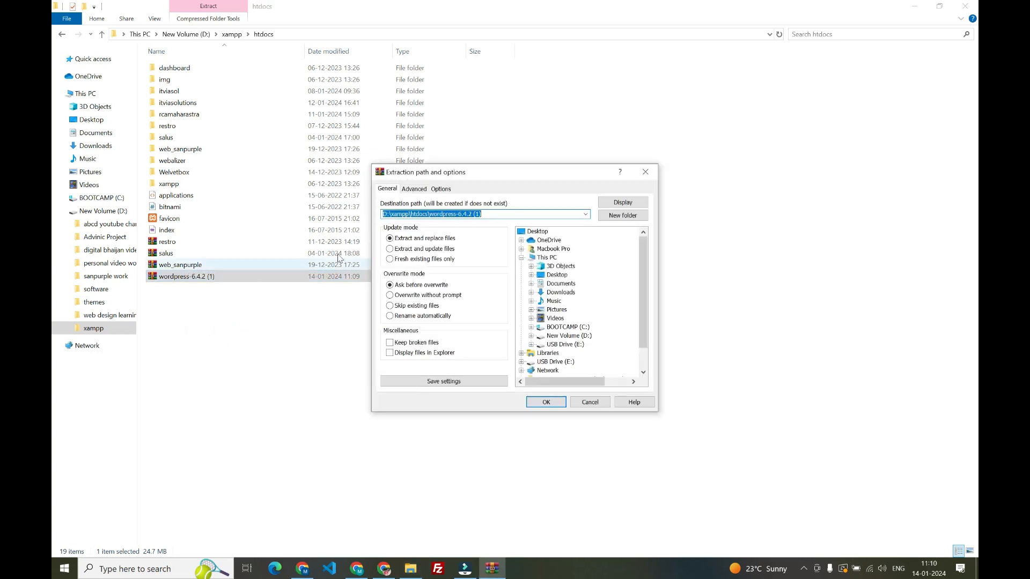
{"action": "left_click_drag", "start_coordinate": [481, 214], "coordinate": [429, 214]}
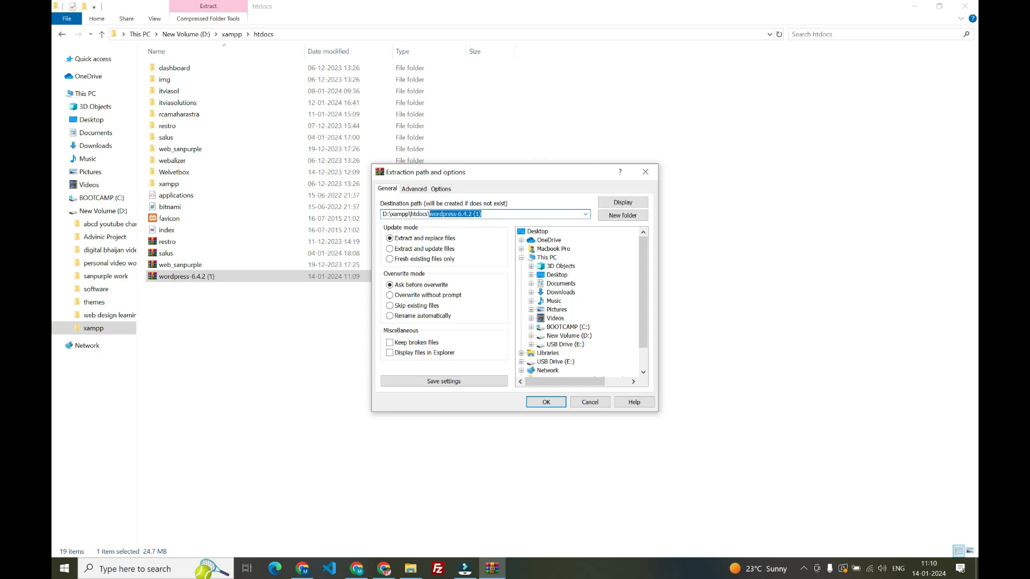
{"action": "key", "text": "BackSpace"}
{"action": "key", "text": "BackSpace"}
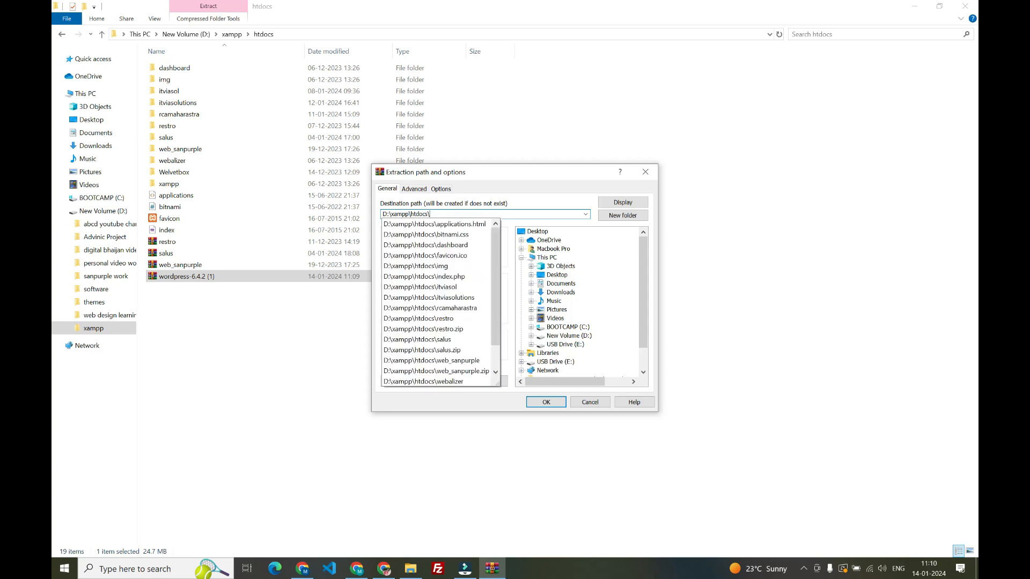
{"action": "type", "text": "demopeoject"}
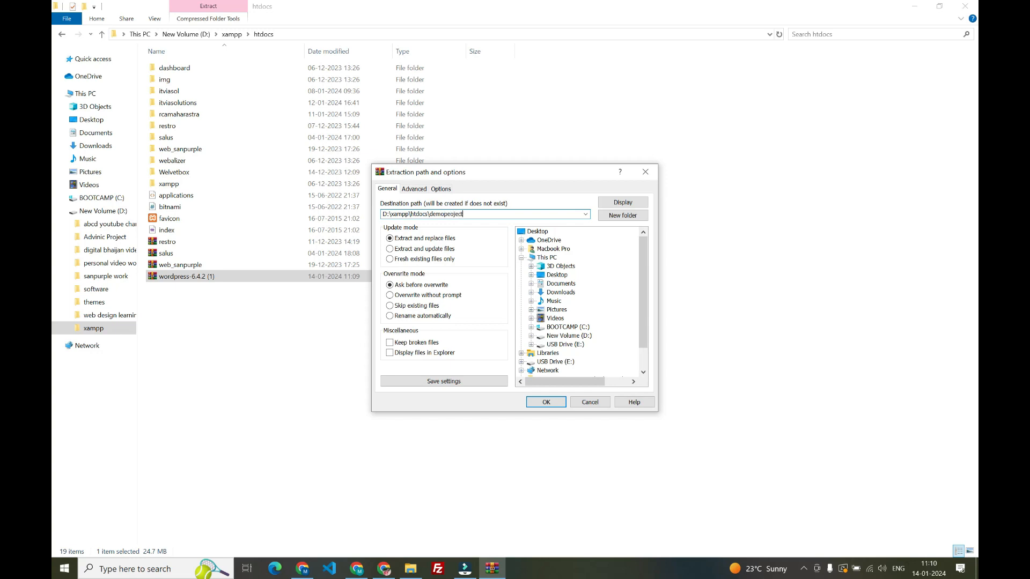
{"action": "left_click", "coordinate": [543, 402]}
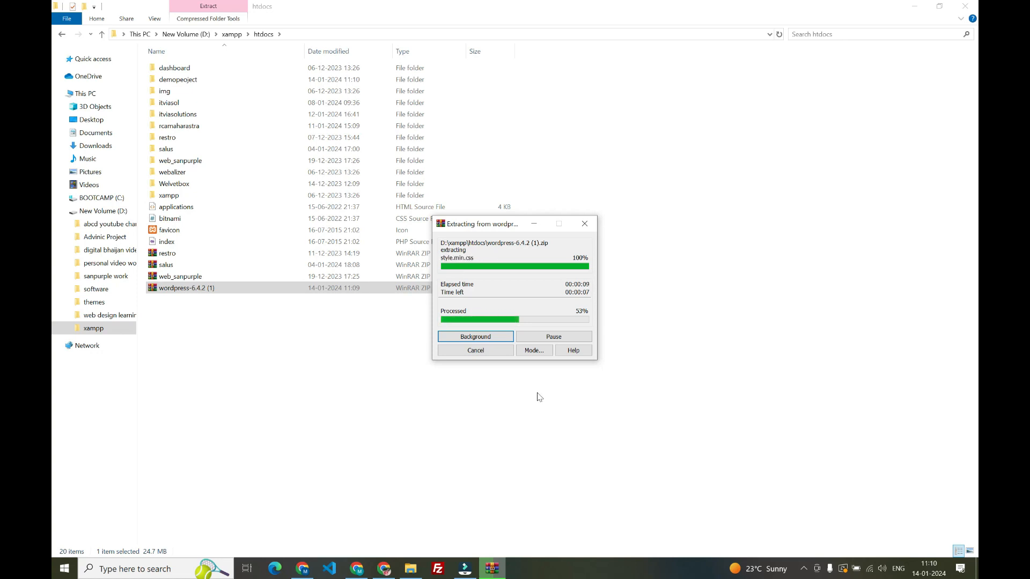
{"action": "left_click", "coordinate": [363, 371]}
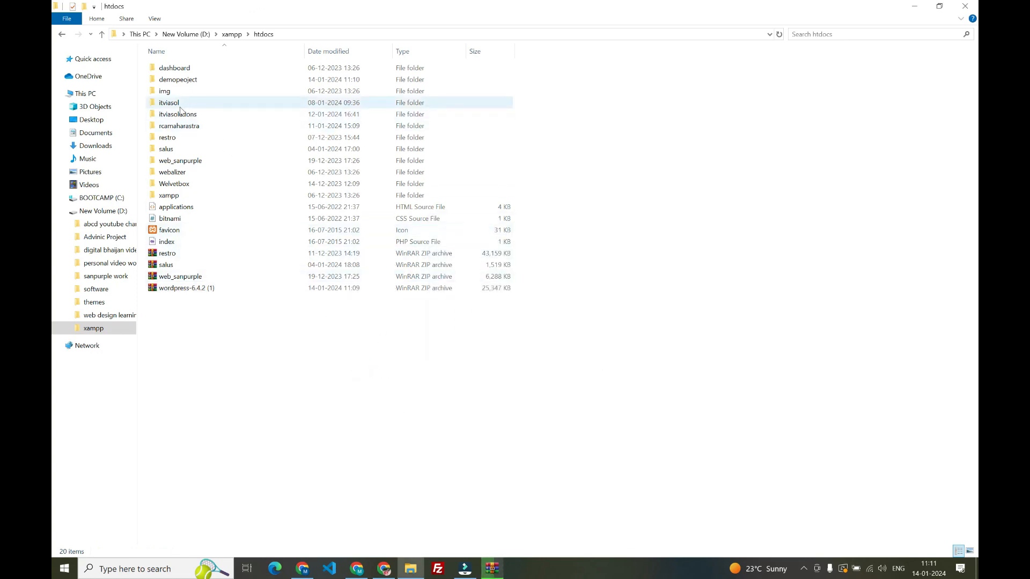
Examine the contents of the wordpress folder inside demopeoject and return to the demopeoject folder
{"action": "double_click", "coordinate": [198, 82]}
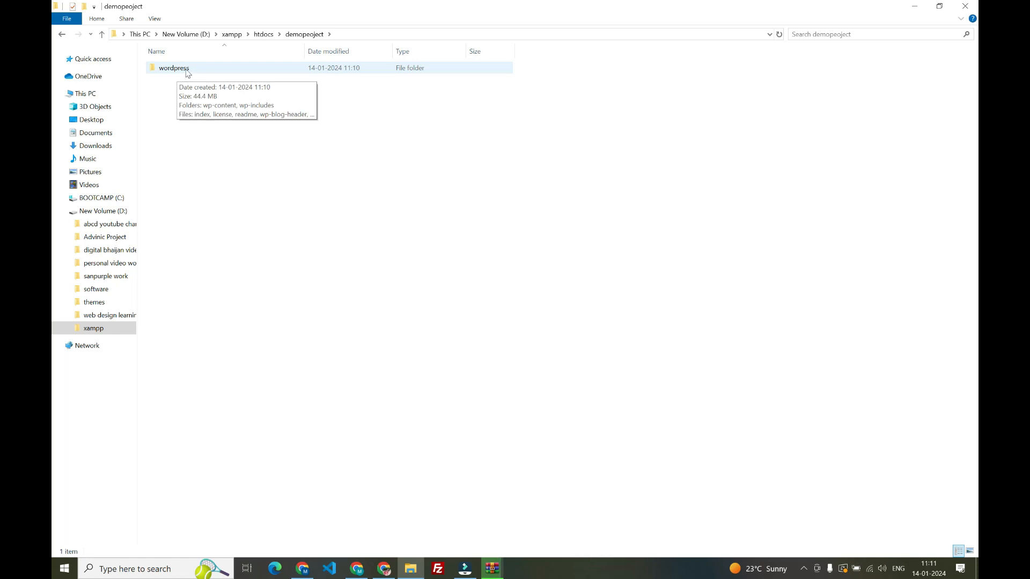
{"action": "double_click", "coordinate": [188, 70]}
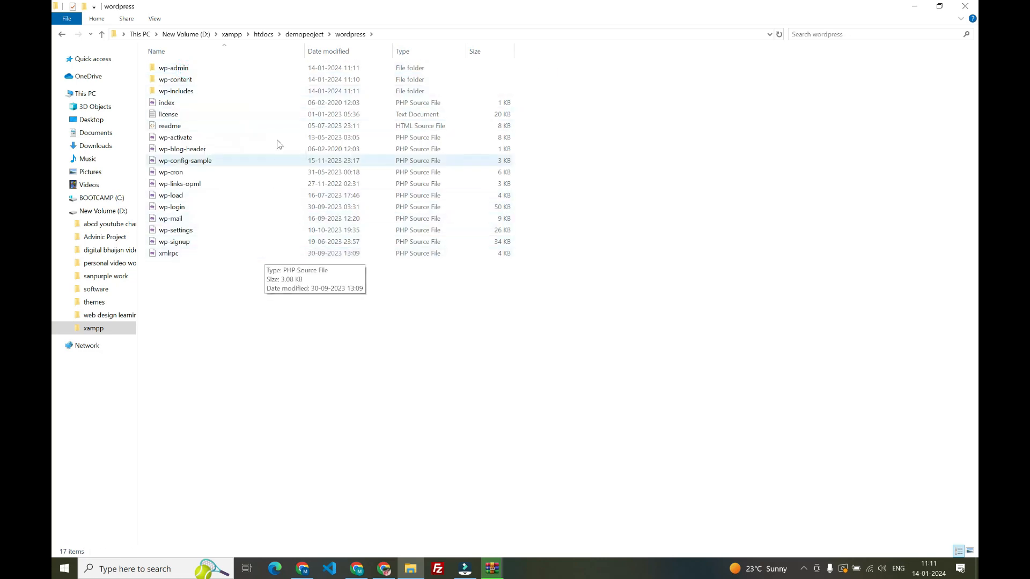
{"action": "left_click", "coordinate": [304, 34]}
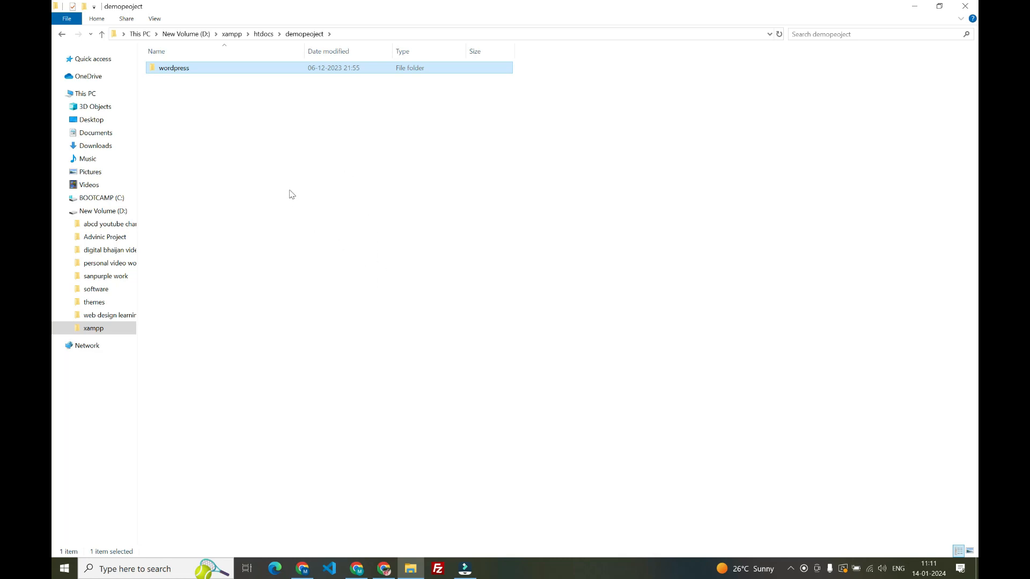
Switch to Chrome and begin the address localhost/ in a new browser tab
{"action": "left_click", "coordinate": [351, 569]}
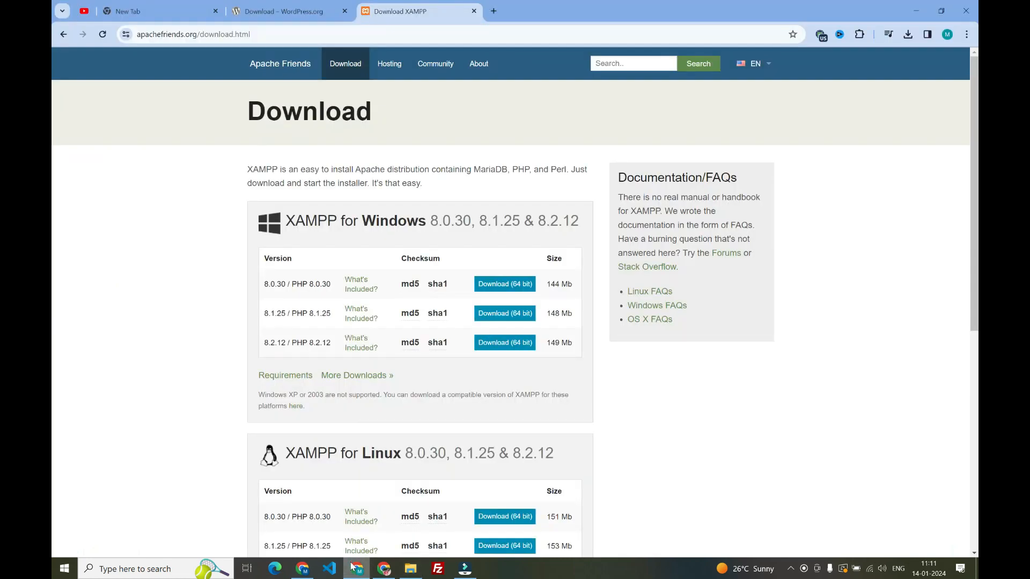
{"action": "left_click", "coordinate": [495, 10]}
{"action": "type", "text": "local"}
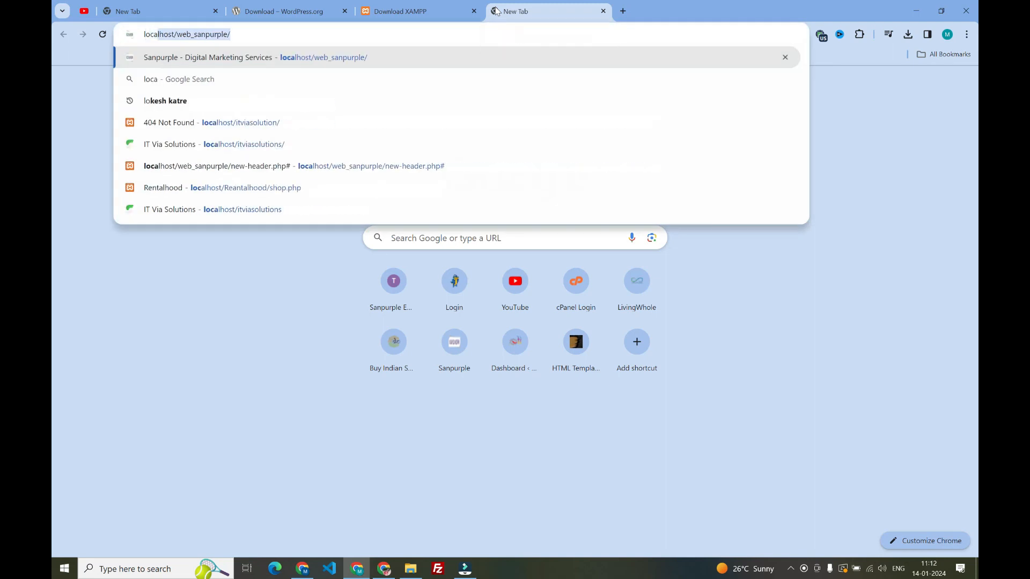
{"action": "type", "text": "host/"}
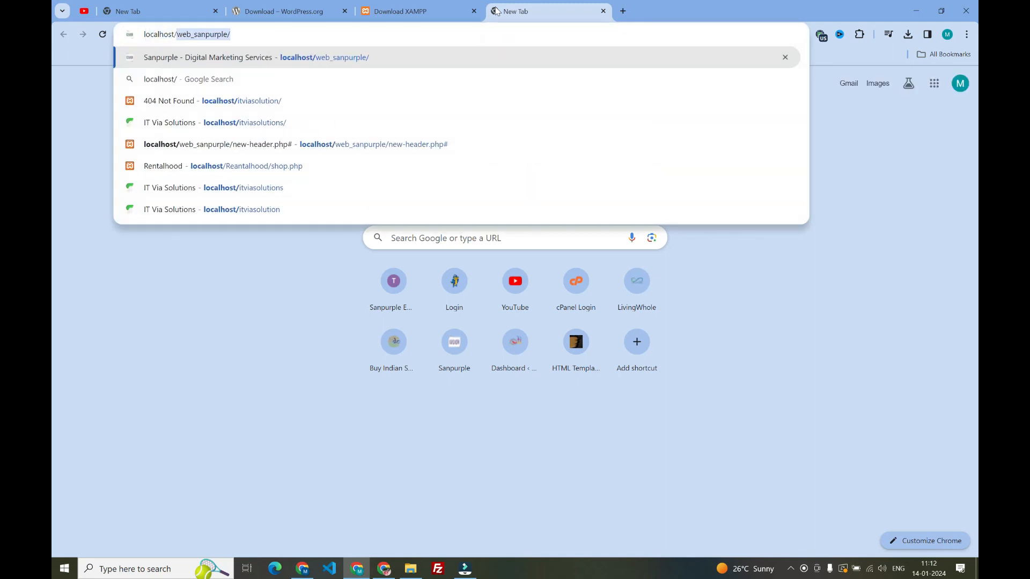
In File Explorer, rename the demopeoject folder in htdocs to demoproject and copy its new name
{"action": "left_click", "coordinate": [411, 569]}
{"action": "left_click", "coordinate": [263, 33]}
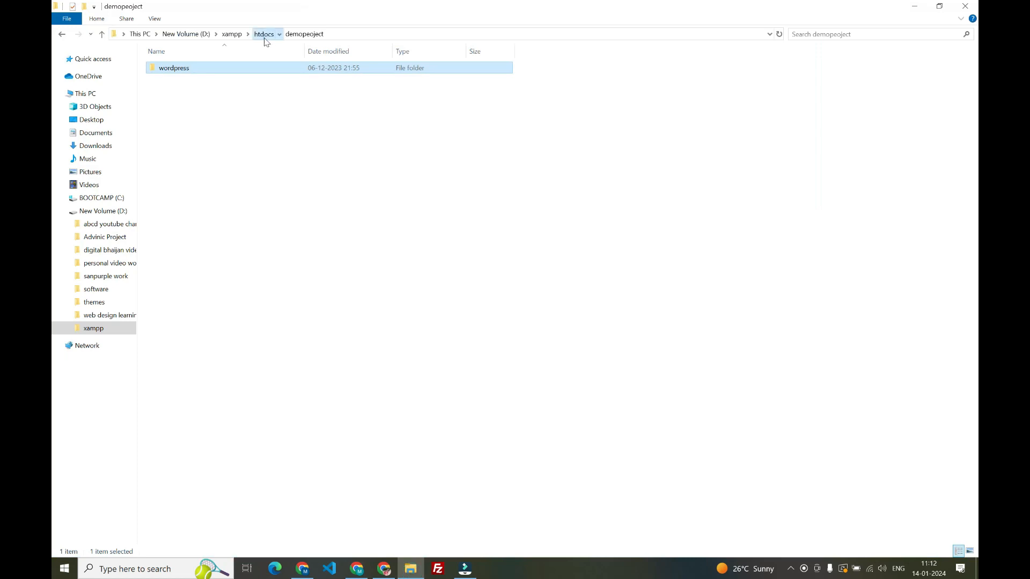
{"action": "right_click", "coordinate": [189, 82]}
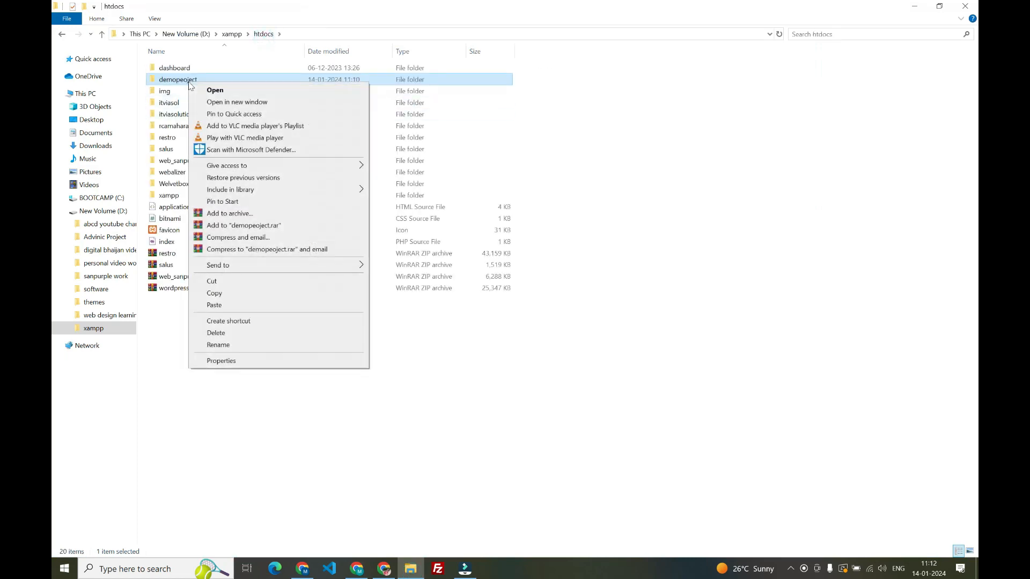
{"action": "left_click", "coordinate": [236, 344]}
{"action": "left_click", "coordinate": [185, 80]}
{"action": "key", "text": "BackSpace"}
{"action": "key", "text": "BackSpace"}
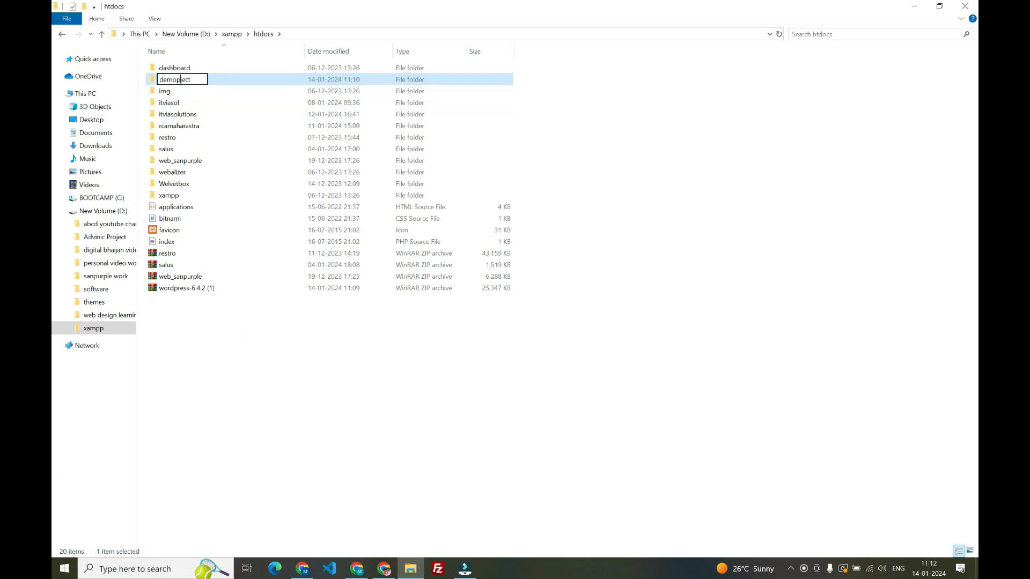
{"action": "type", "text": "ro"}
{"action": "left_click_drag", "start_coordinate": [203, 80], "coordinate": [159, 79]}
{"action": "key", "text": "ctrl+c"}
{"action": "left_click", "coordinate": [637, 204]}
Return to Chrome, complete the address as localhost/demoproject with the copied name, and load it
{"action": "left_click", "coordinate": [357, 568]}
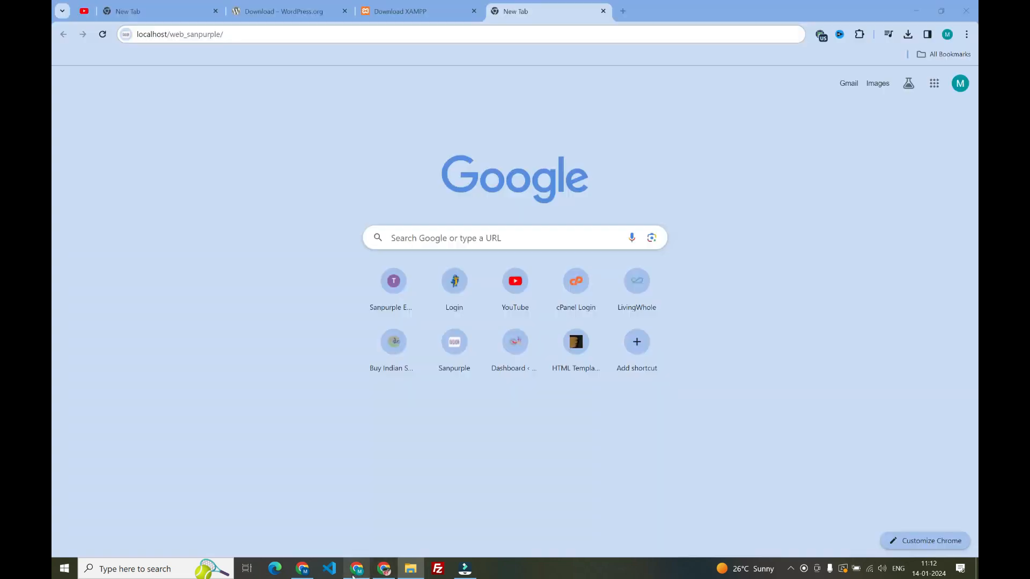
{"action": "key", "text": "ctrl+v"}
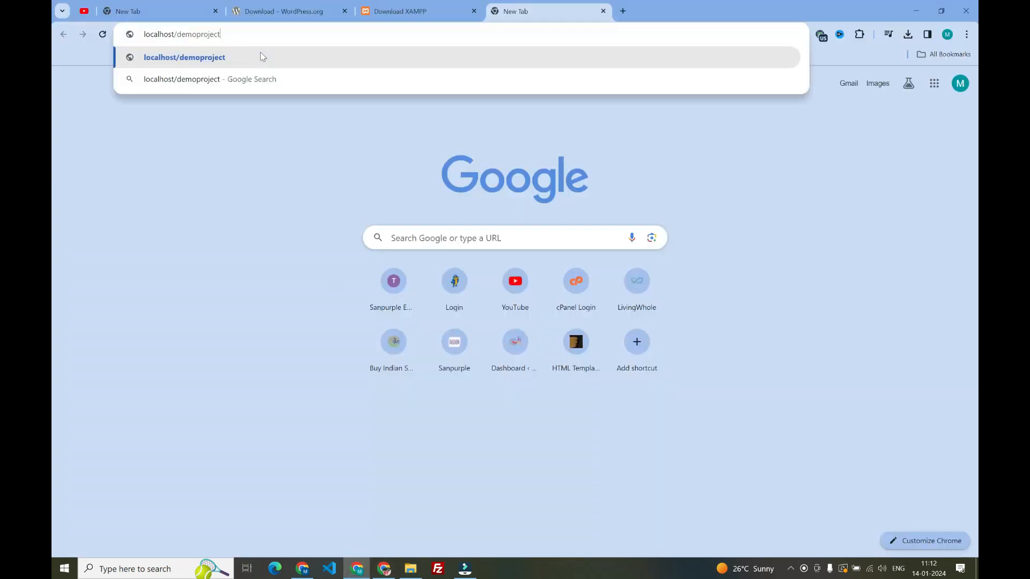
{"action": "key", "text": "Return"}
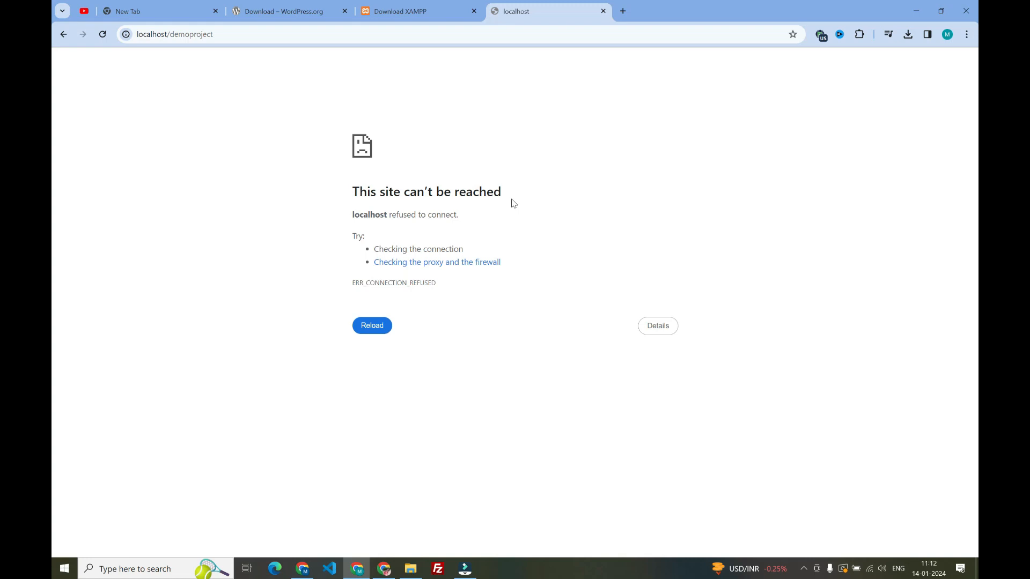
Launch xampp-control from the D:\xampp folder in File Explorer and start the Apache and MySQL modules
{"action": "left_click", "coordinate": [411, 570]}
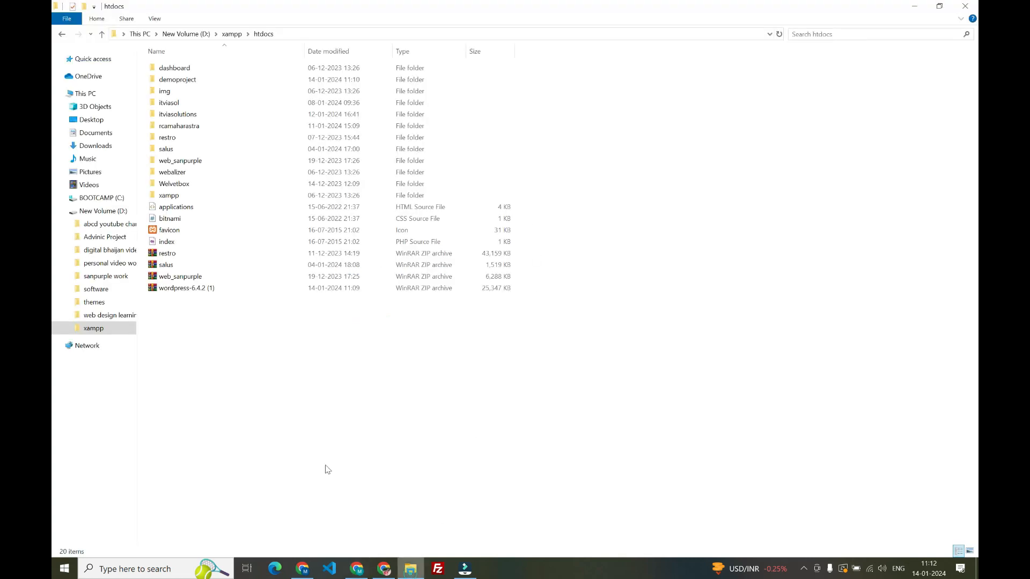
{"action": "left_click", "coordinate": [205, 38]}
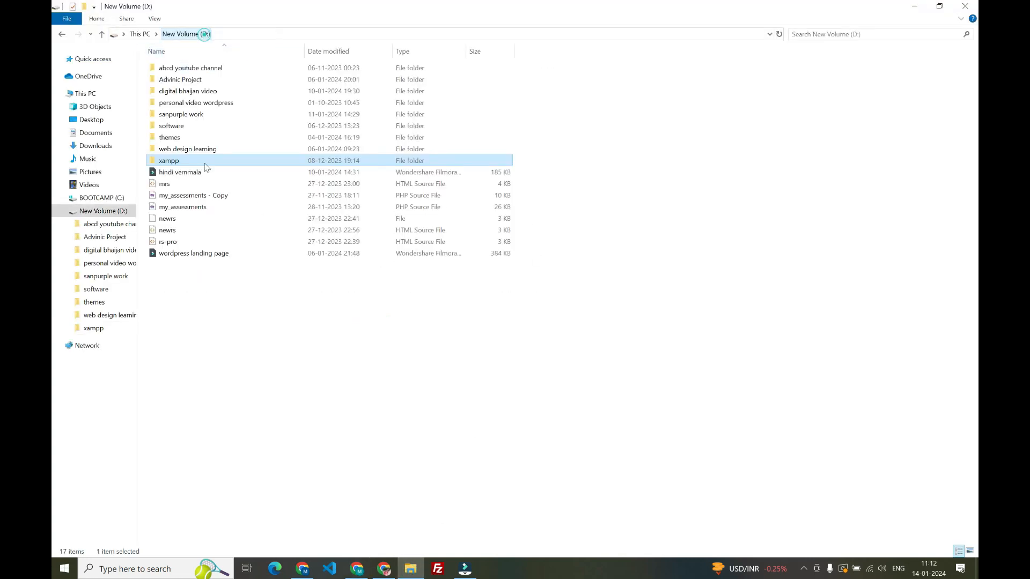
{"action": "double_click", "coordinate": [179, 164]}
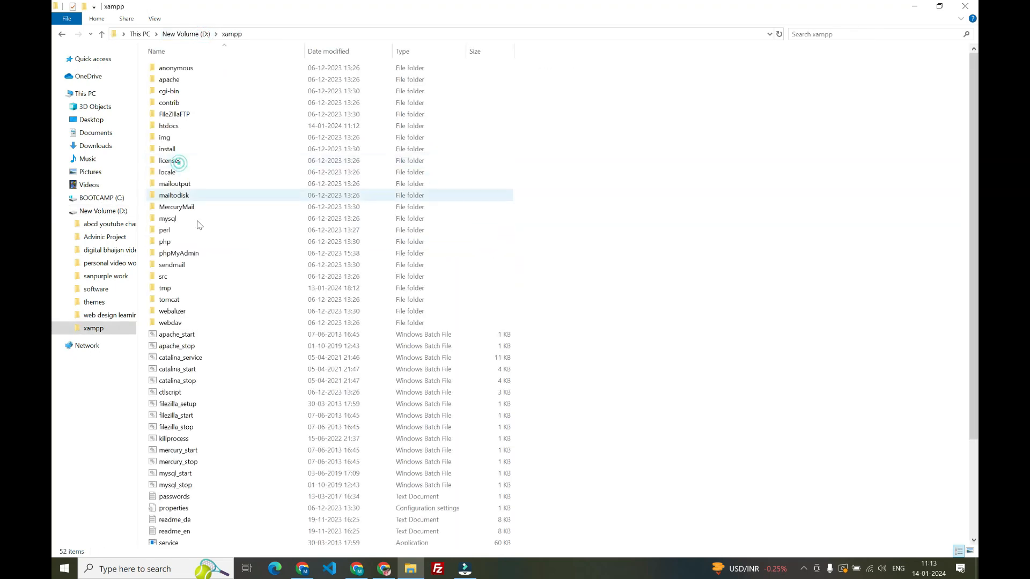
{"action": "scroll", "coordinate": [200, 228], "scroll_direction": "down", "scroll_amount": 4}
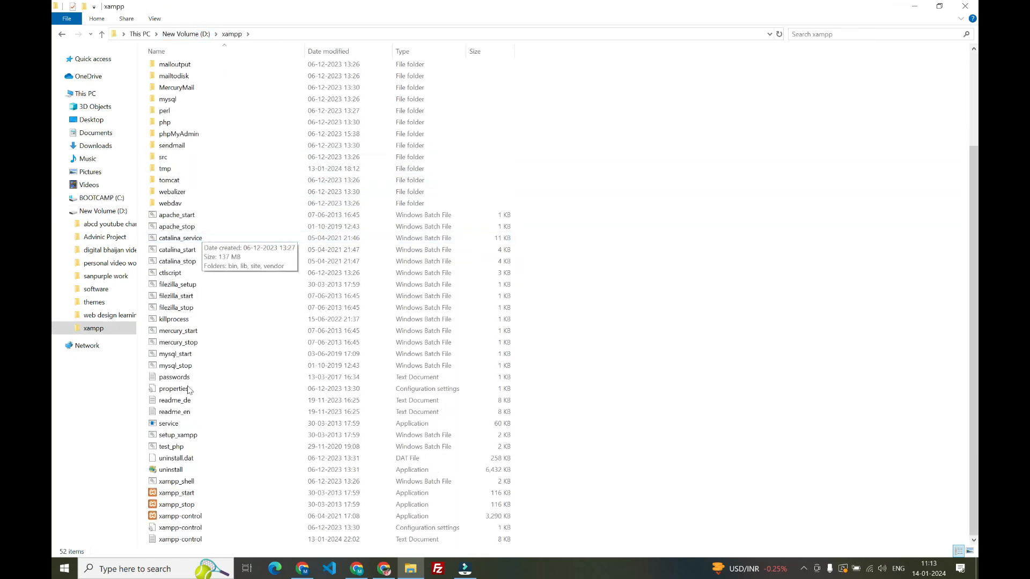
{"action": "double_click", "coordinate": [203, 518]}
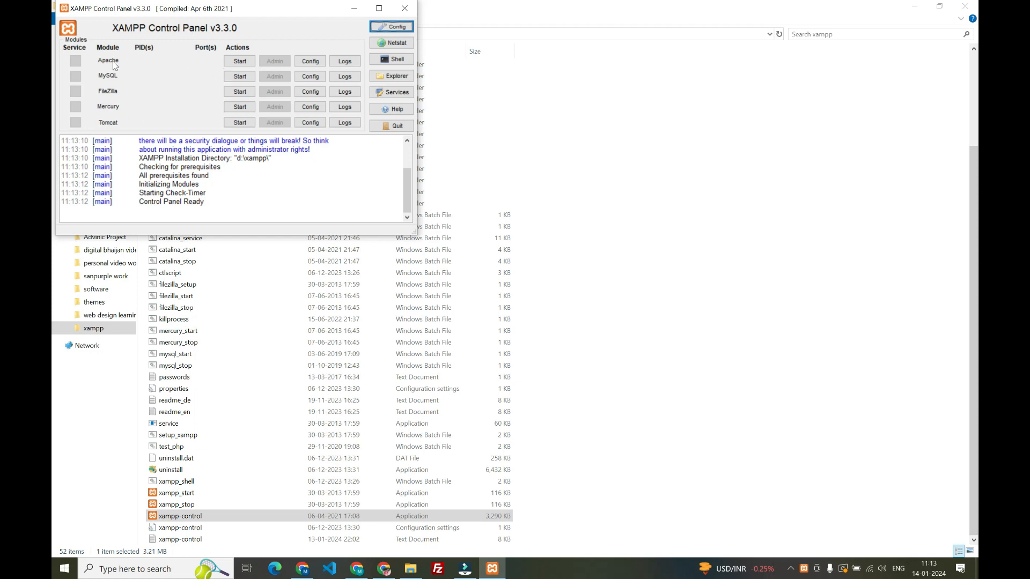
{"action": "left_click", "coordinate": [237, 61]}
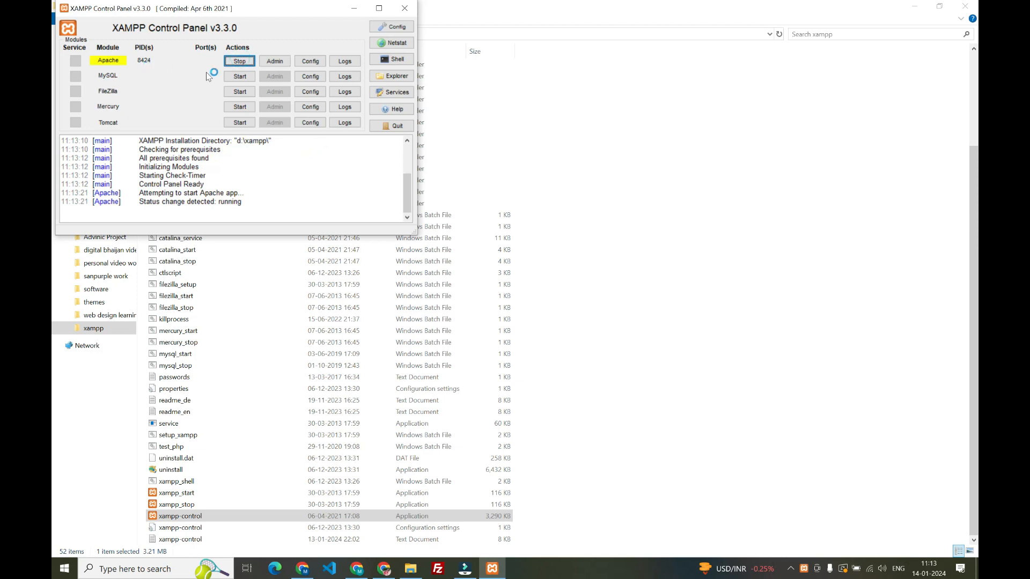
{"action": "left_click", "coordinate": [241, 78]}
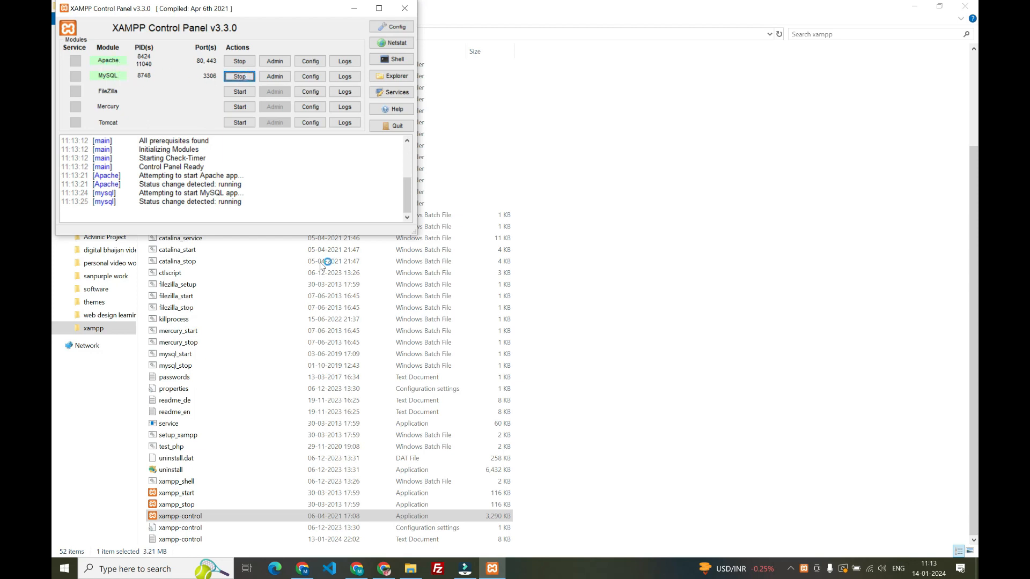
Switch to Chrome and load localhost/demoproject again
{"action": "left_click", "coordinate": [361, 574]}
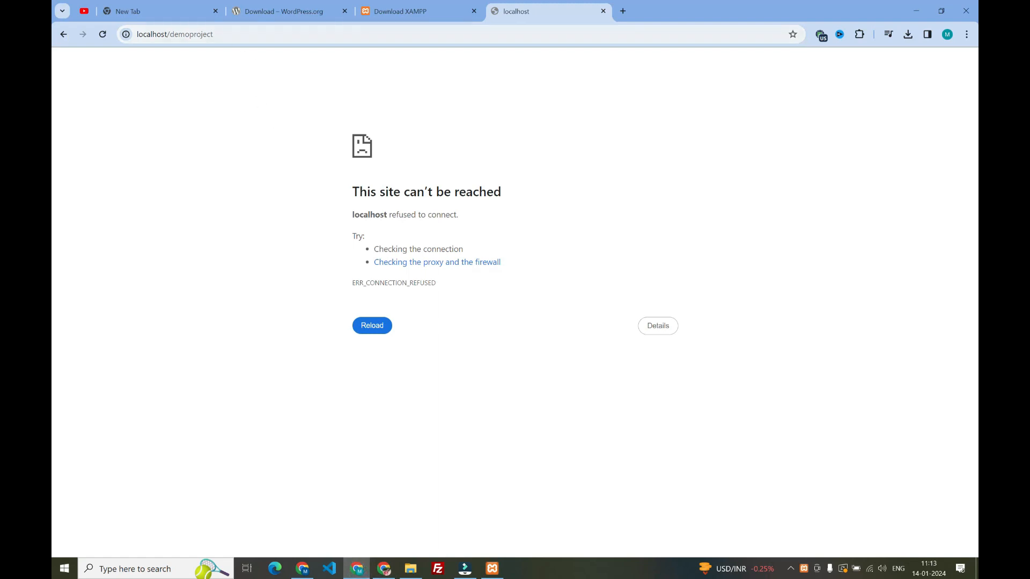
{"action": "left_click", "coordinate": [209, 35]}
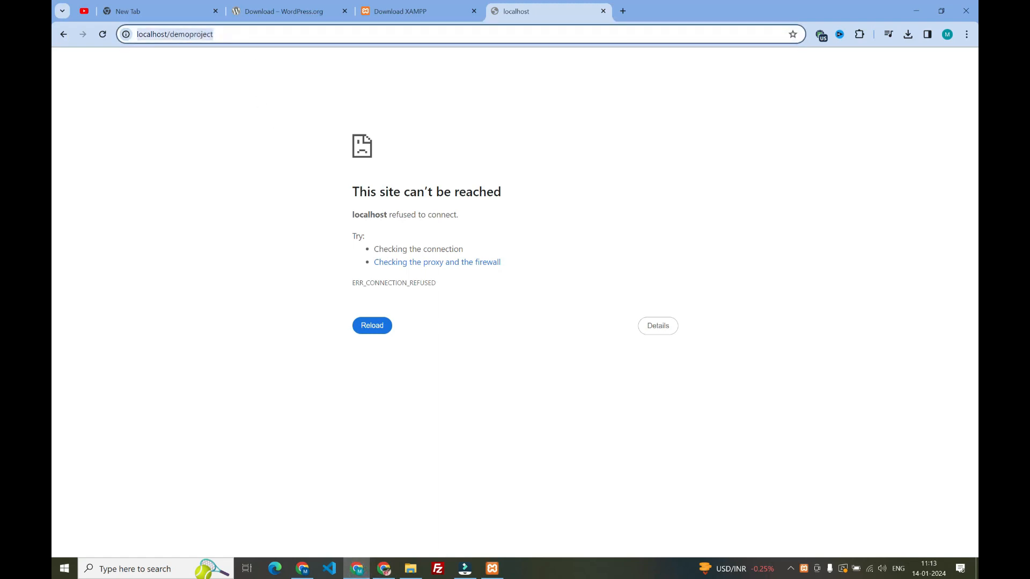
{"action": "key", "text": "Return"}
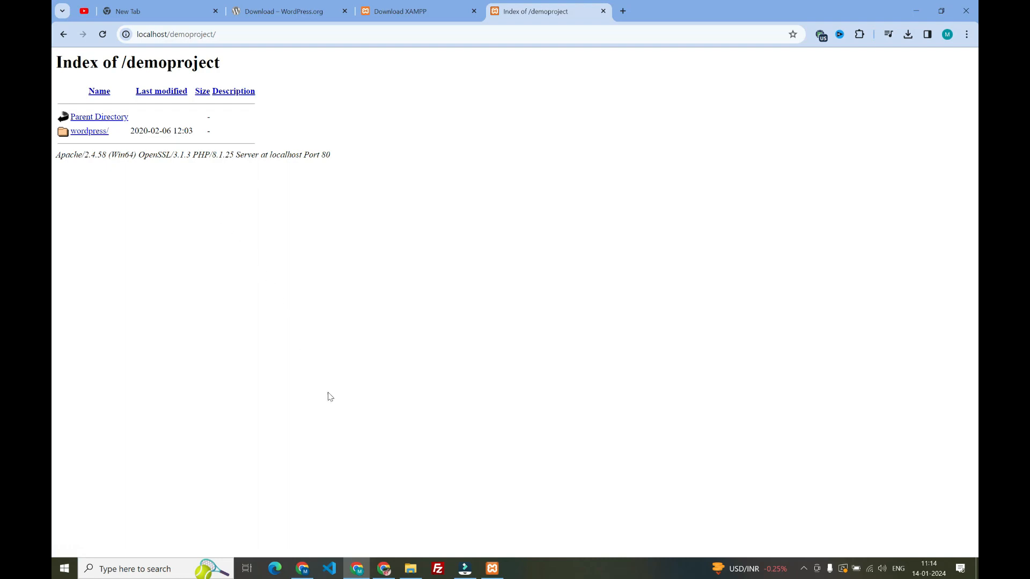
In File Explorer, move all contents of the wordpress folder inside htdocs\demoproject up into the demoproject folder
{"action": "left_click", "coordinate": [416, 573]}
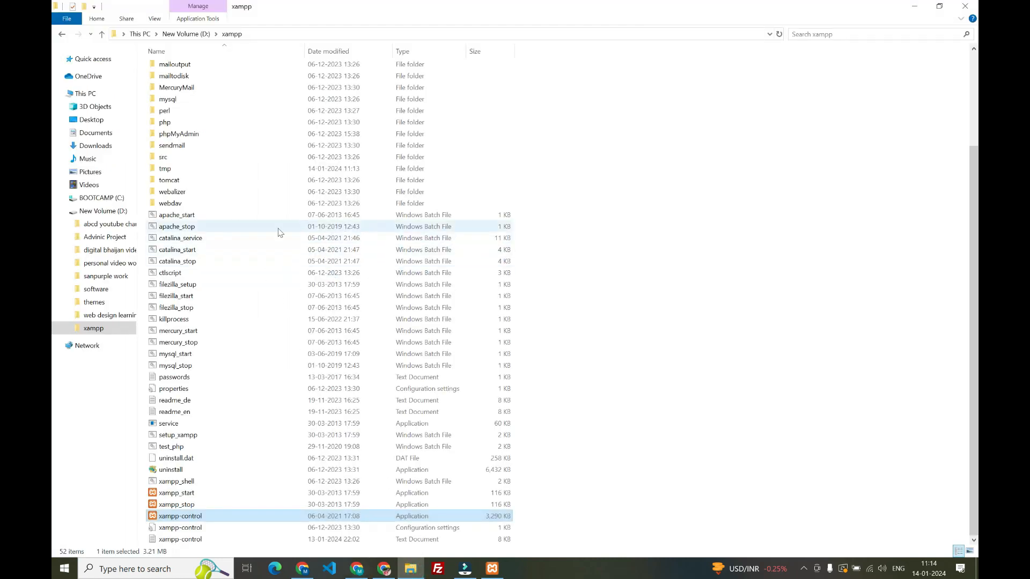
{"action": "scroll", "coordinate": [238, 193], "scroll_direction": "up", "scroll_amount": 4}
{"action": "double_click", "coordinate": [170, 127]}
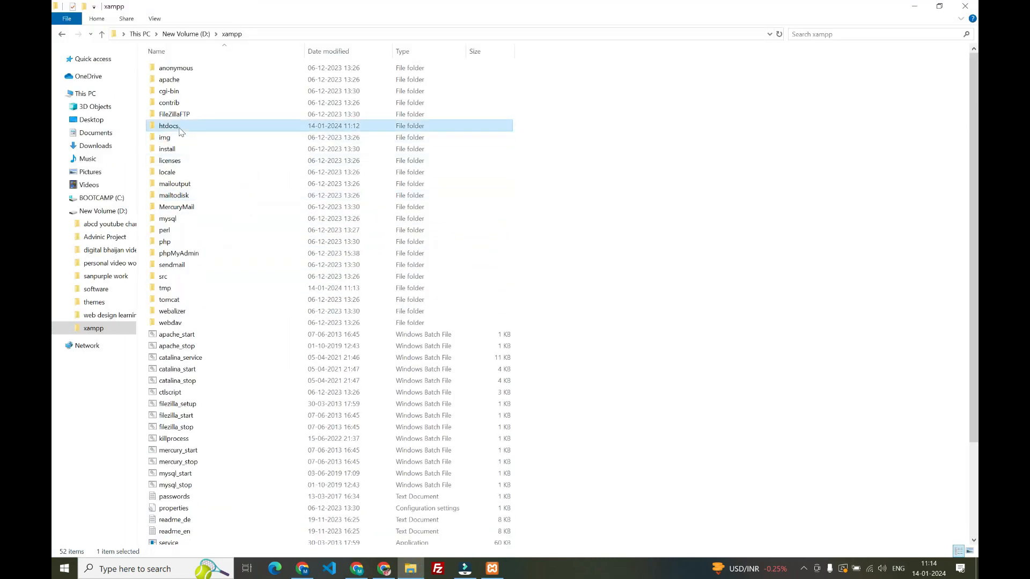
{"action": "double_click", "coordinate": [181, 81]}
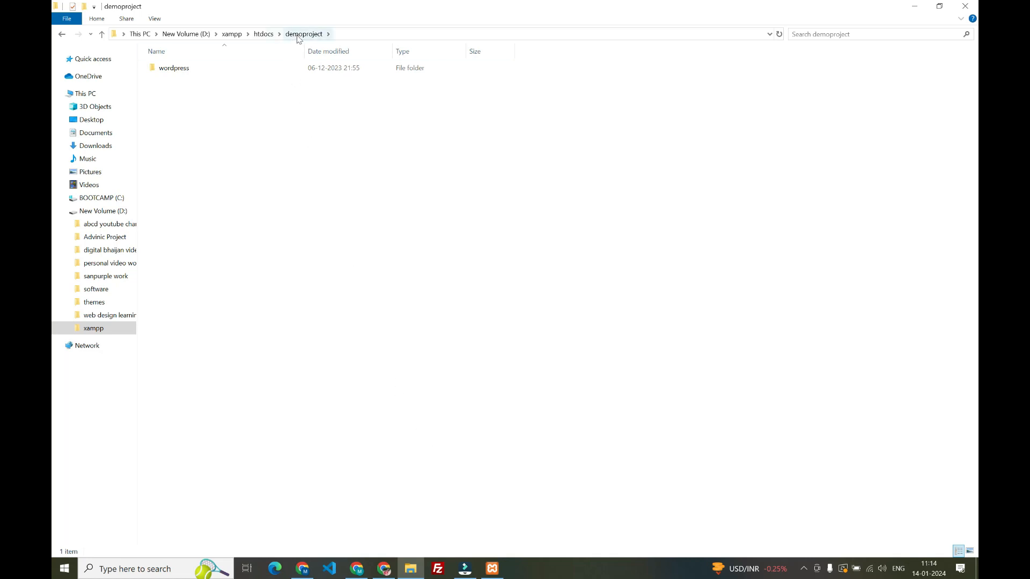
{"action": "double_click", "coordinate": [191, 69]}
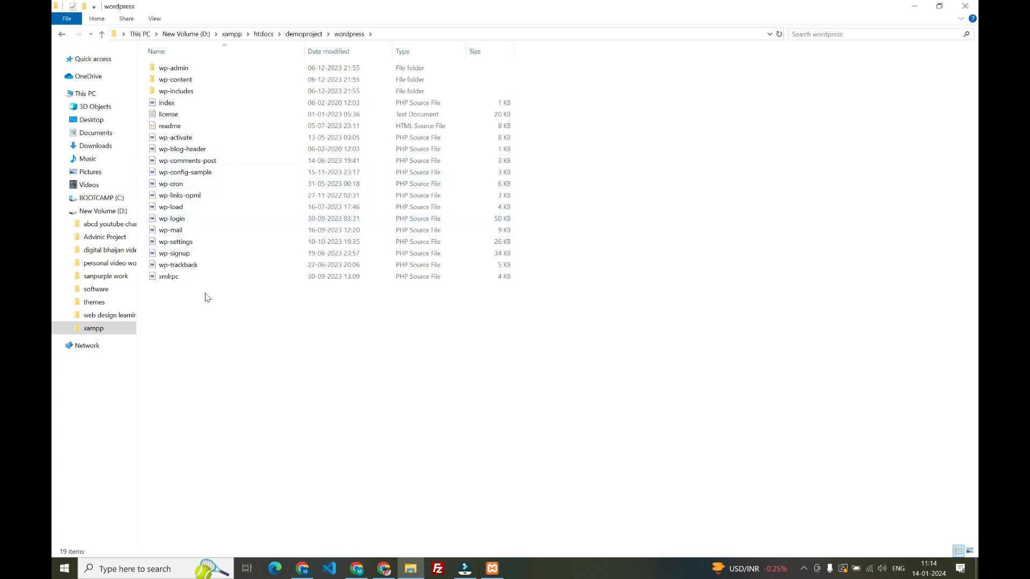
{"action": "key", "text": "ctrl+a"}
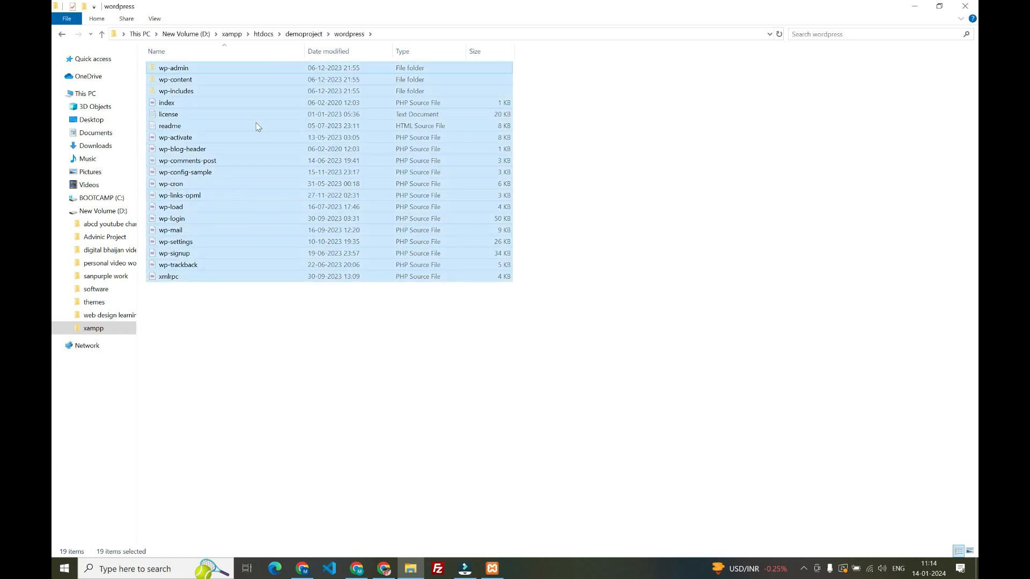
{"action": "left_click", "coordinate": [304, 34]}
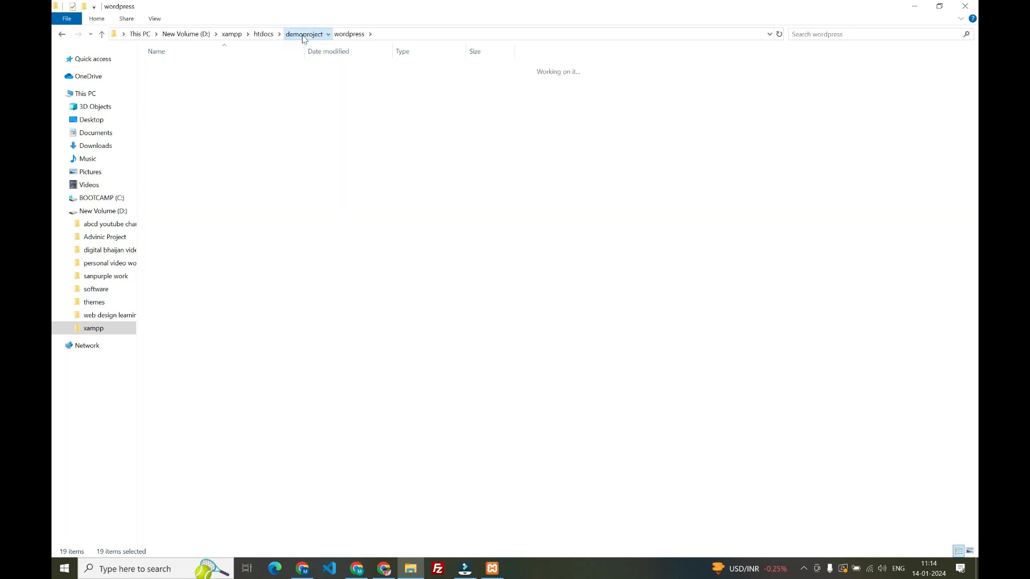
{"action": "left_click", "coordinate": [274, 167]}
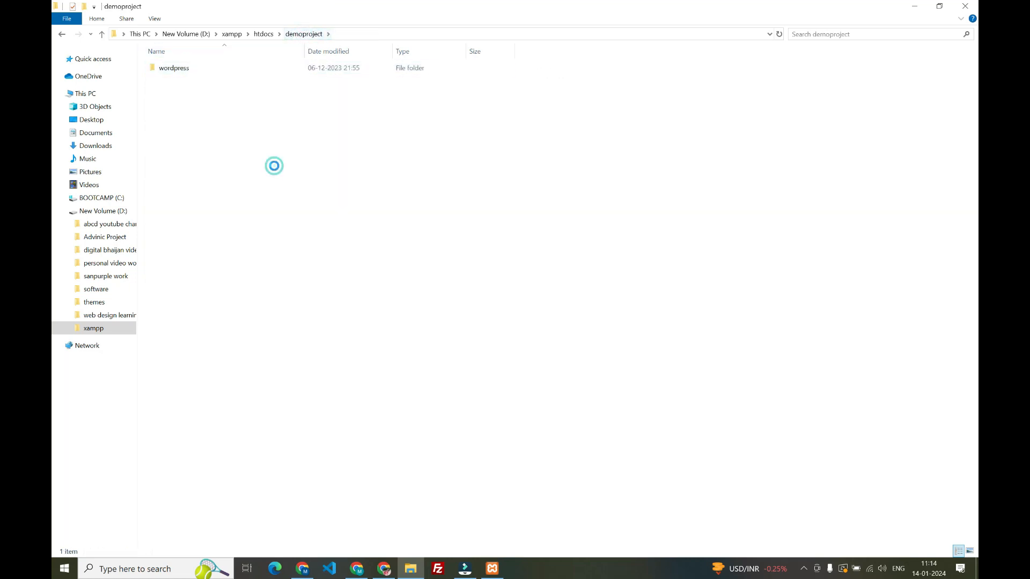
{"action": "key", "text": "ctrl+v"}
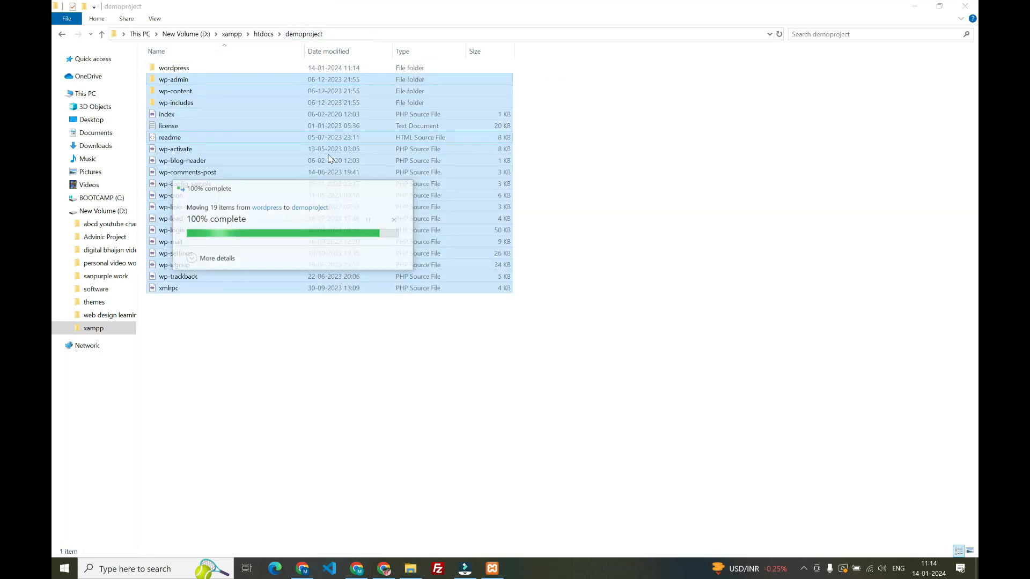
{"action": "left_click", "coordinate": [543, 201]}
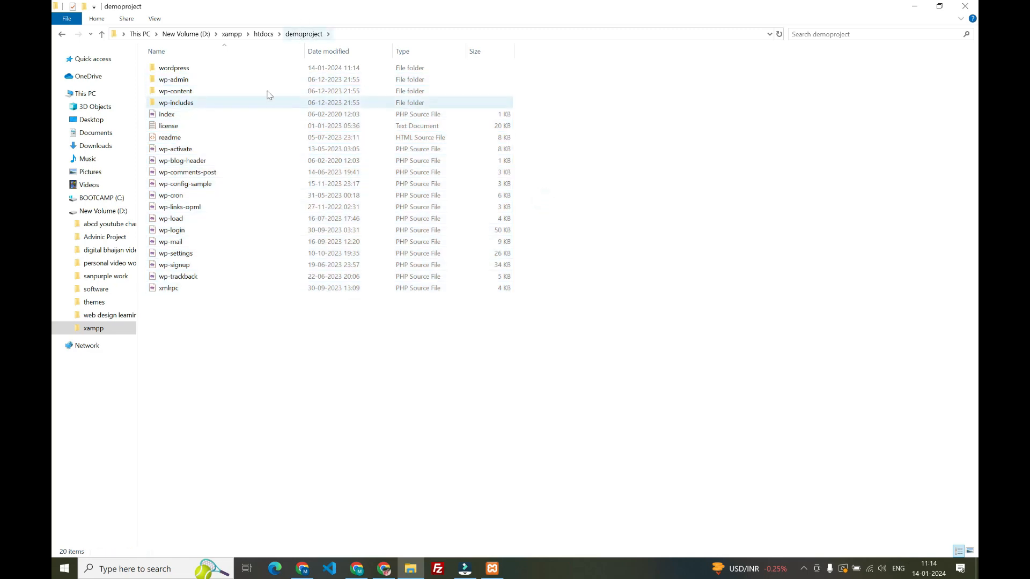
Reload the demoproject site in Chrome and continue the WordPress setup with English (United States)
{"action": "left_click", "coordinate": [357, 569]}
{"action": "left_click", "coordinate": [103, 36]}
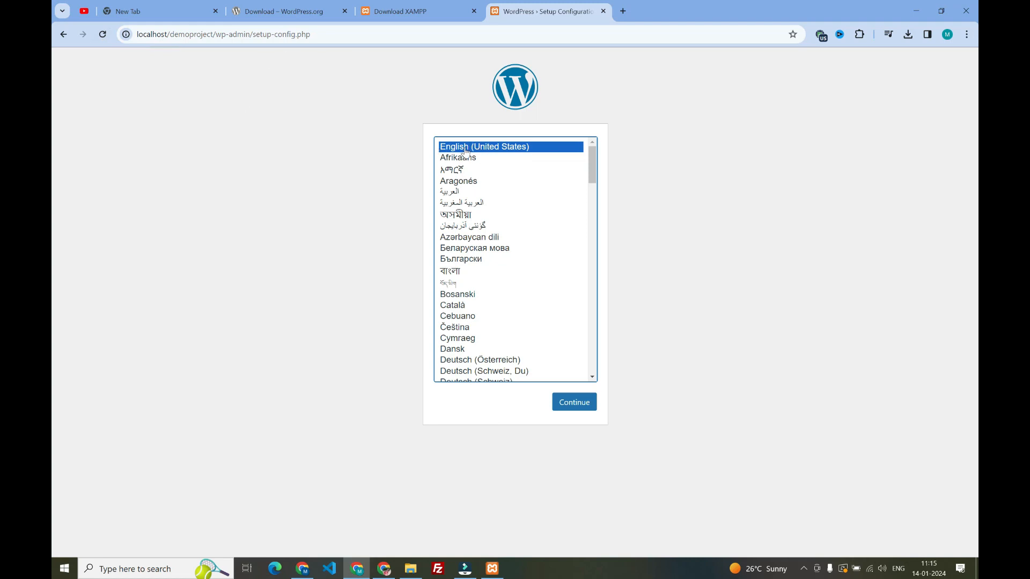
{"action": "left_click", "coordinate": [568, 403]}
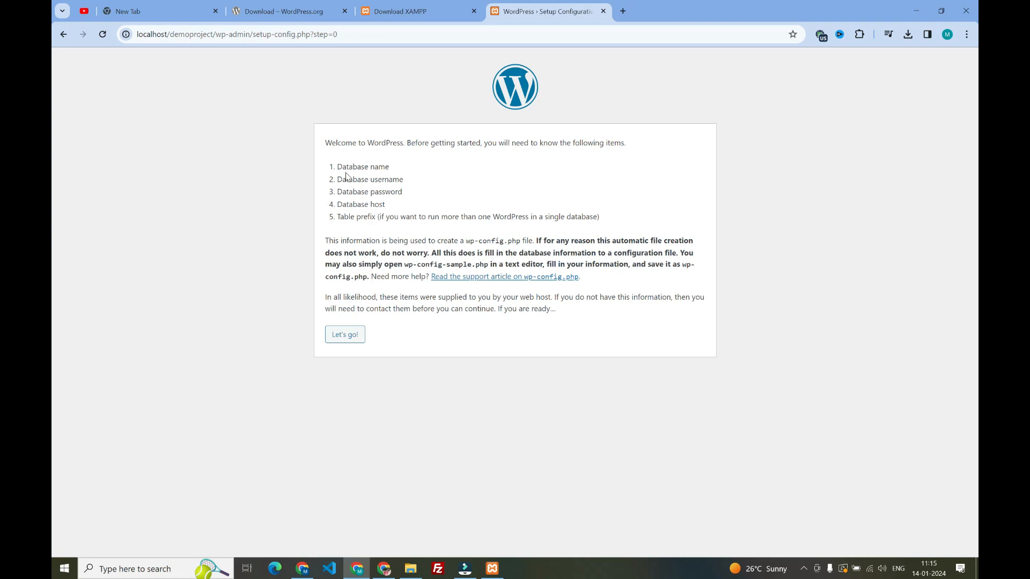
Review the database name, username and password items required on the WordPress welcome page
{"action": "left_click_drag", "start_coordinate": [337, 167], "coordinate": [410, 194]}
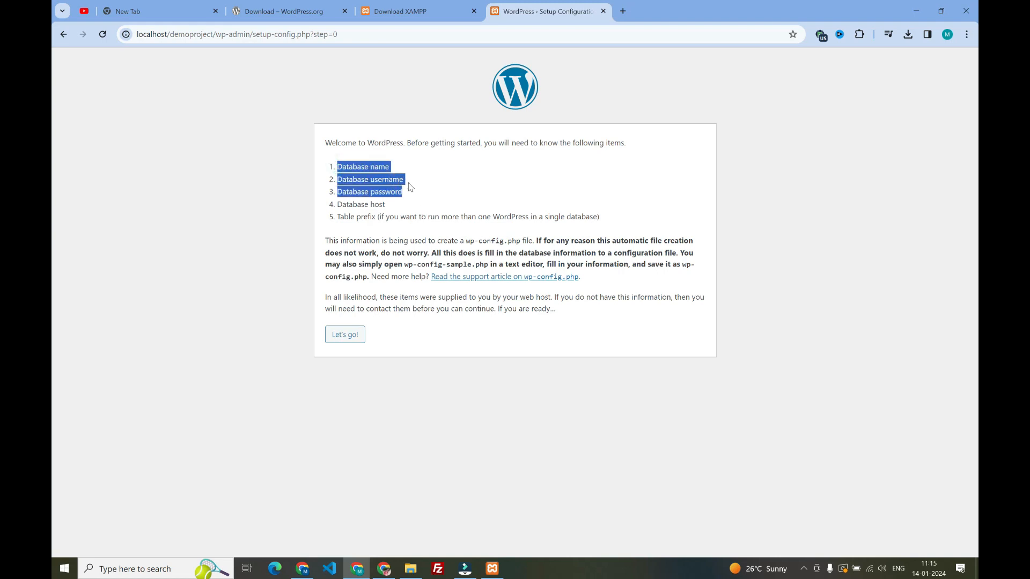
{"action": "left_click", "coordinate": [397, 169]}
{"action": "left_click", "coordinate": [398, 180]}
{"action": "left_click", "coordinate": [396, 191]}
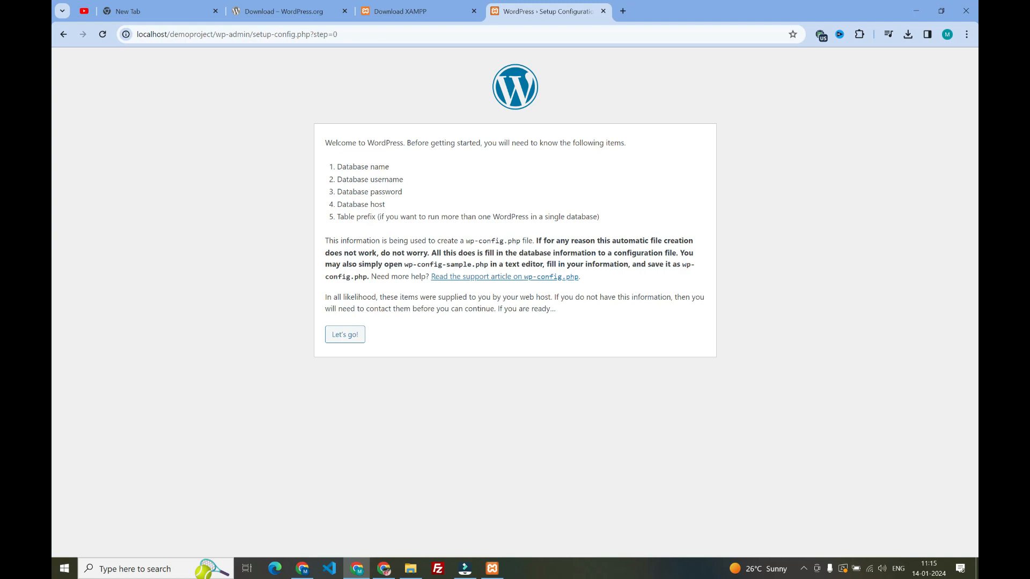
{"action": "left_click_drag", "start_coordinate": [337, 167], "coordinate": [390, 167]}
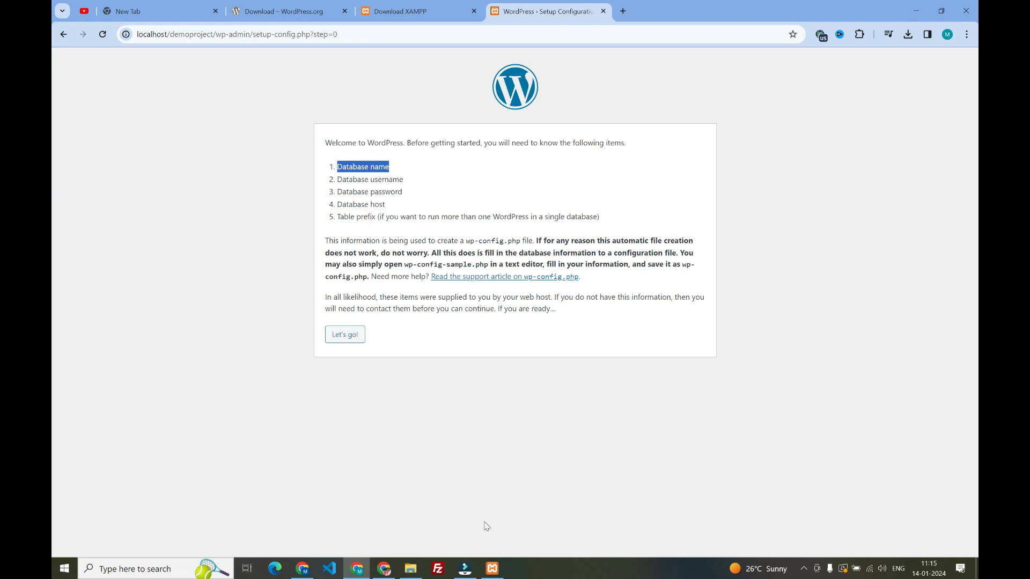
Open phpMyAdmin from the XAMPP Control Panel and go to the page for creating a new database
{"action": "left_click", "coordinate": [492, 569]}
{"action": "left_click", "coordinate": [273, 77]}
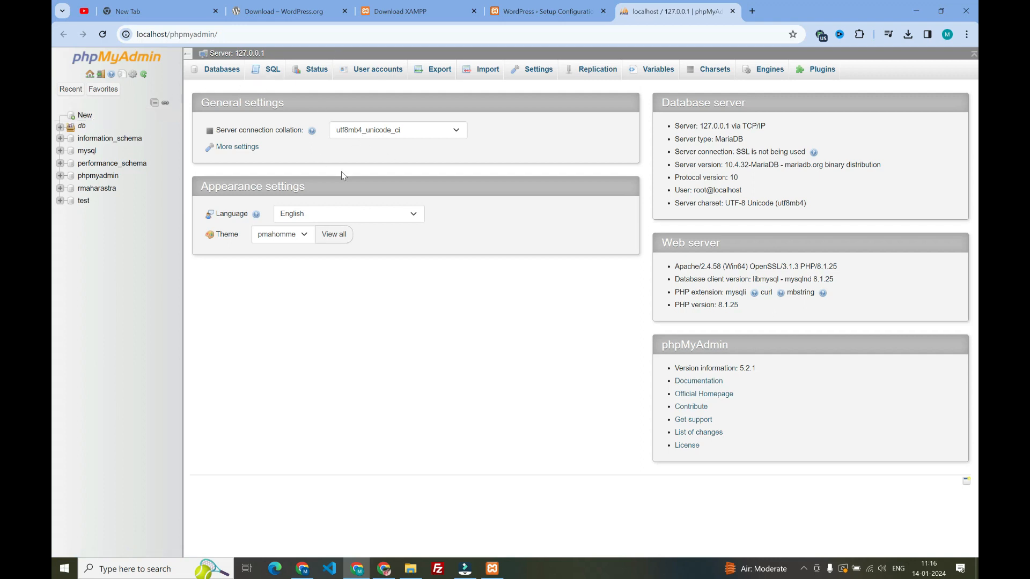
{"action": "left_click", "coordinate": [81, 115]}
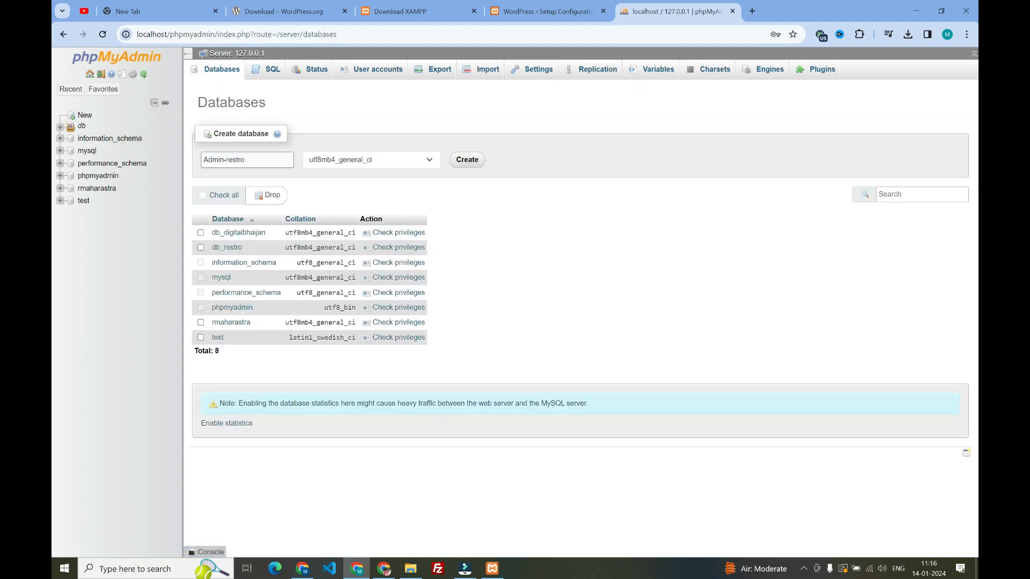
Replace the prefilled database name with demoproject-db and create the database with utf8mb4_general_ci collation
{"action": "left_click", "coordinate": [242, 160]}
{"action": "left_click", "coordinate": [255, 159]}
{"action": "key", "text": "BackSpace"}
{"action": "key", "text": "BackSpace"}
{"action": "key", "text": "BackSpace"}
{"action": "key", "text": "BackSpace"}
{"action": "key", "text": "BackSpace"}
{"action": "key", "text": "BackSpace"}
{"action": "key", "text": "BackSpace"}
{"action": "key", "text": "BackSpace"}
{"action": "key", "text": "BackSpace"}
{"action": "key", "text": "BackSpace"}
{"action": "key", "text": "BackSpace"}
{"action": "key", "text": "BackSpace"}
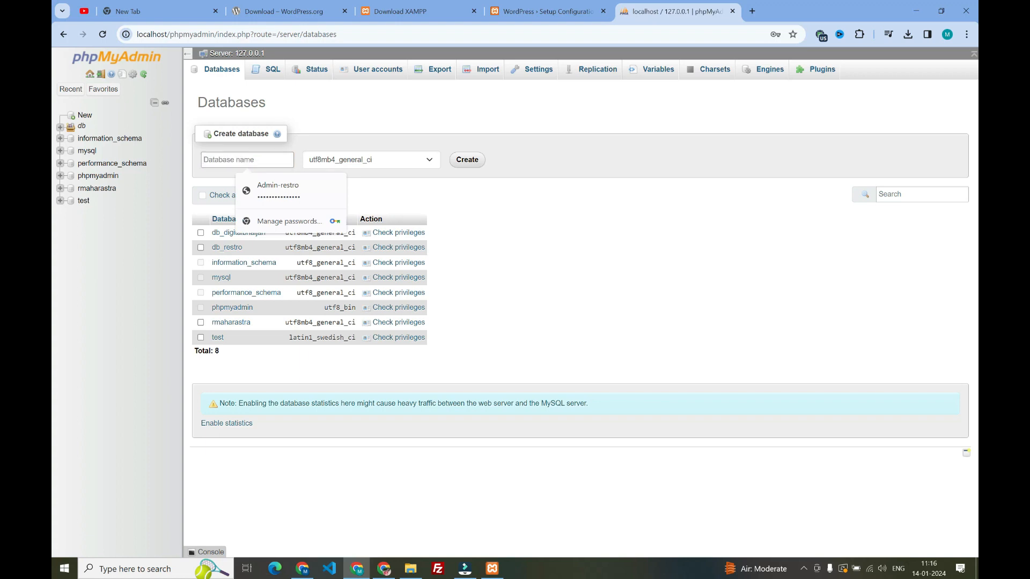
{"action": "left_click", "coordinate": [329, 103]}
{"action": "left_click", "coordinate": [242, 160]}
{"action": "type", "text": "demoproject"}
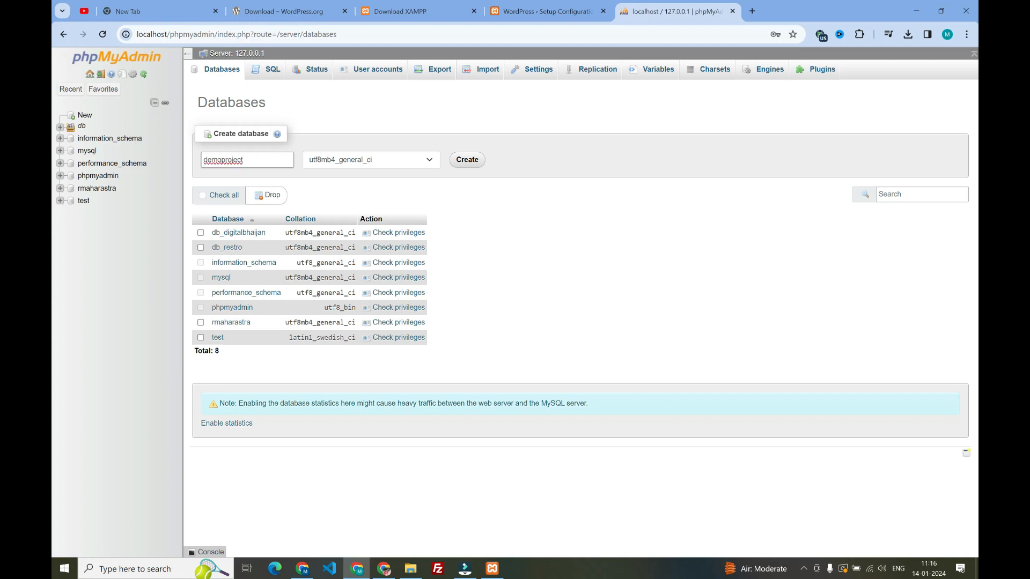
{"action": "type", "text": "-db"}
{"action": "left_click", "coordinate": [468, 161]}
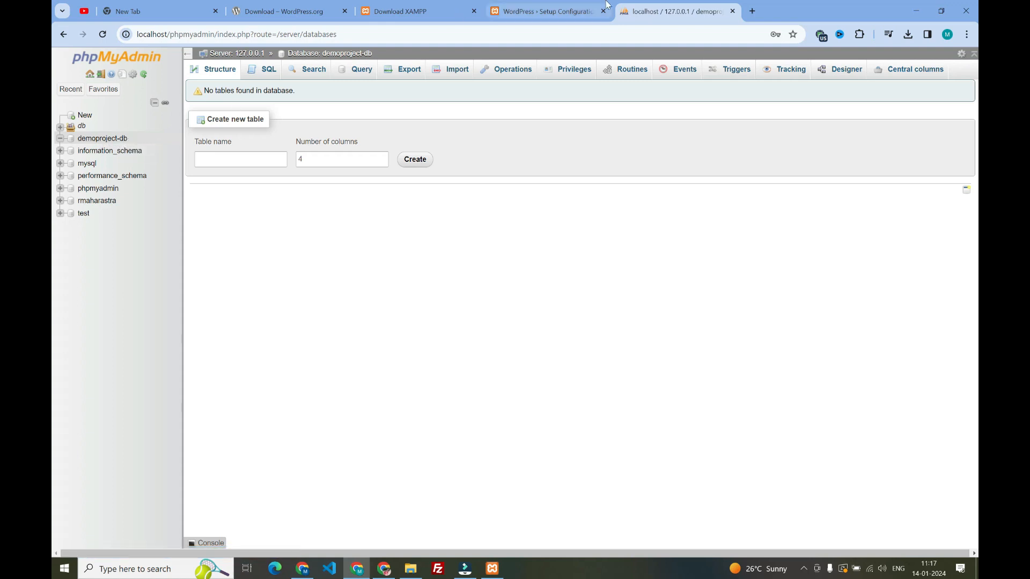
Return to the WordPress setup page and continue to the database connection details form
{"action": "left_click", "coordinate": [569, 11]}
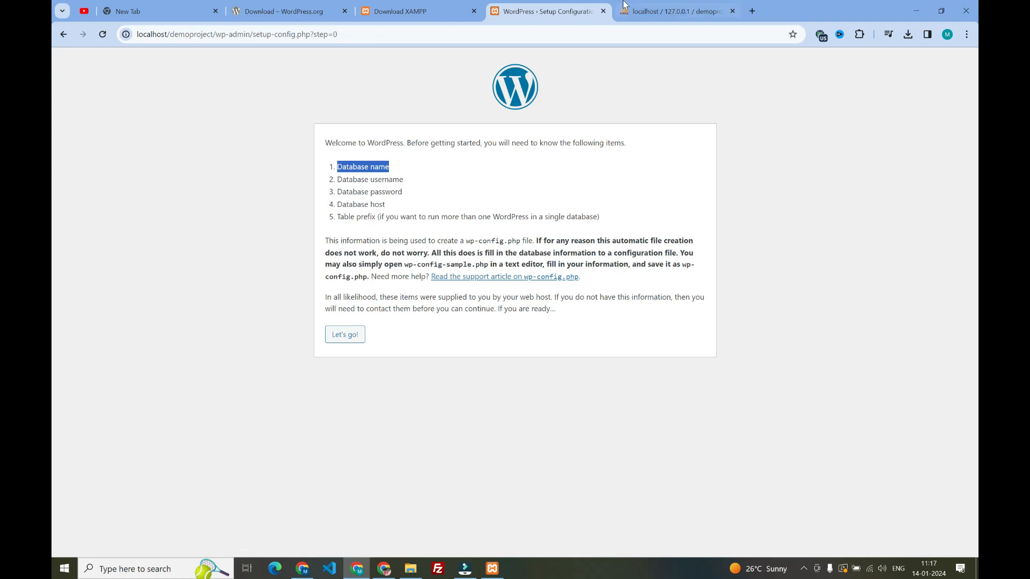
{"action": "left_click", "coordinate": [671, 12]}
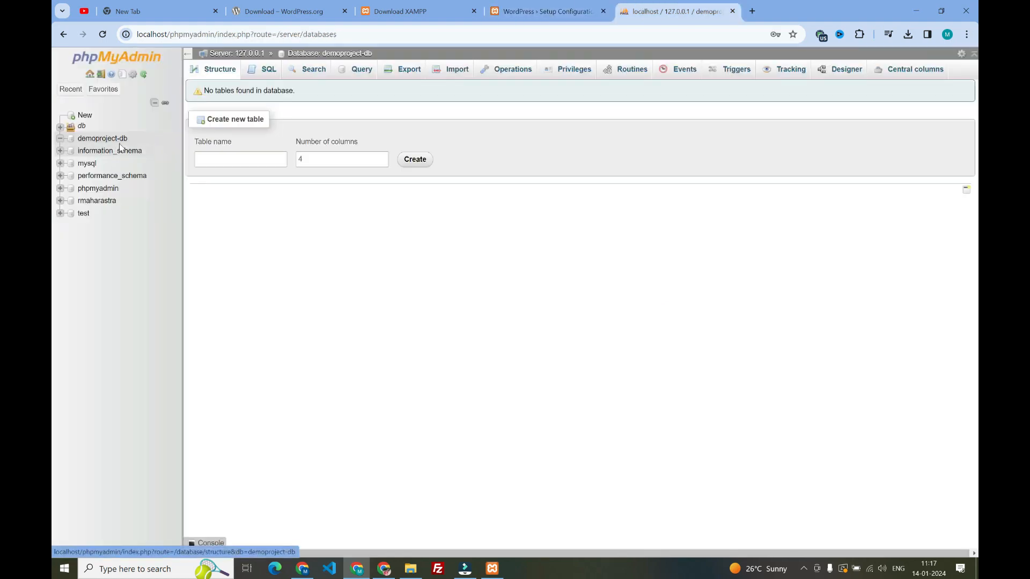
{"action": "left_click", "coordinate": [546, 11]}
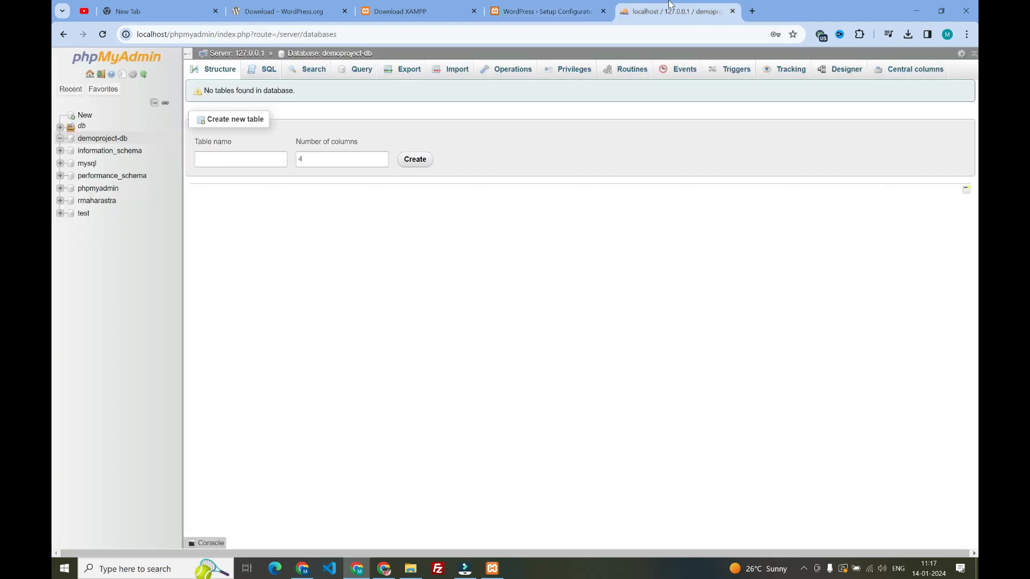
{"action": "left_click", "coordinate": [668, 11]}
{"action": "left_click", "coordinate": [540, 11]}
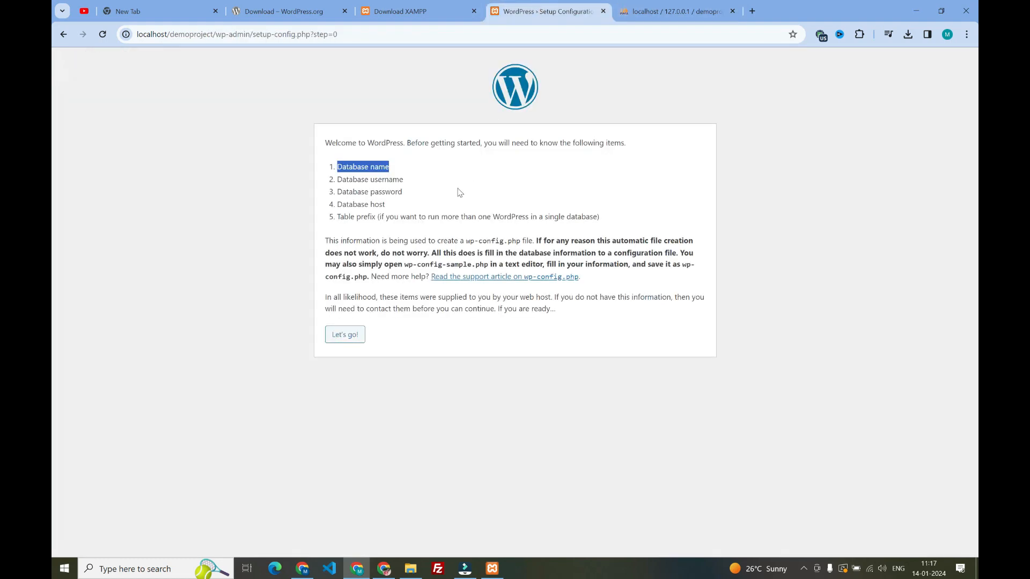
{"action": "left_click", "coordinate": [350, 338]}
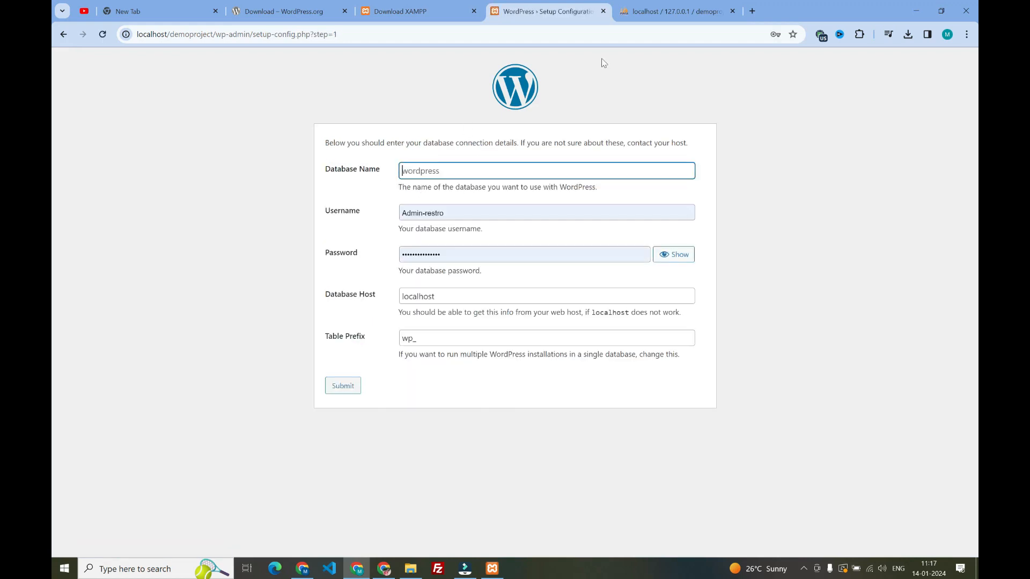
Copy emoproject-db from the phpMyAdmin database list into the Database Name field of the WordPress form
{"action": "left_click", "coordinate": [684, 5]}
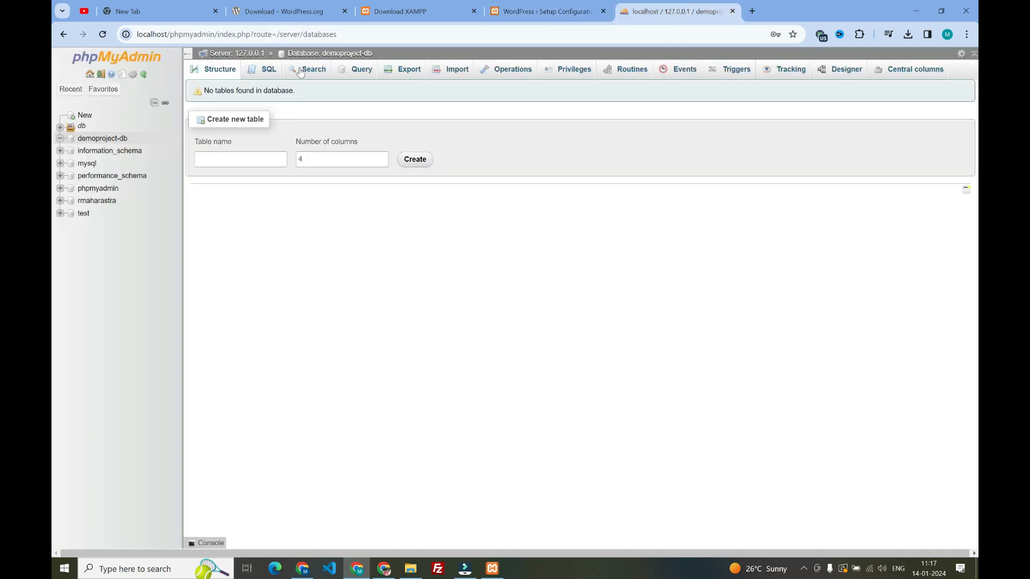
{"action": "left_click_drag", "start_coordinate": [138, 137], "coordinate": [87, 140]}
{"action": "key", "text": "ctrl+c"}
{"action": "left_click", "coordinate": [542, 11]}
{"action": "left_click", "coordinate": [426, 167]}
{"action": "key", "text": "ctrl+v"}
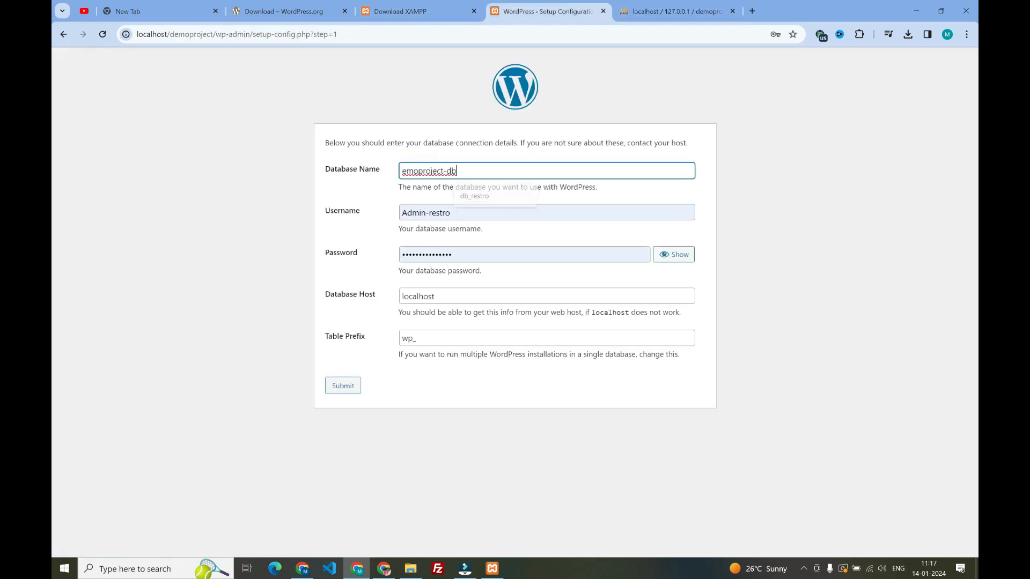
Set the database username to root, clear the database password and submit the connection details with host localhost
{"action": "triple_click", "coordinate": [429, 213]}
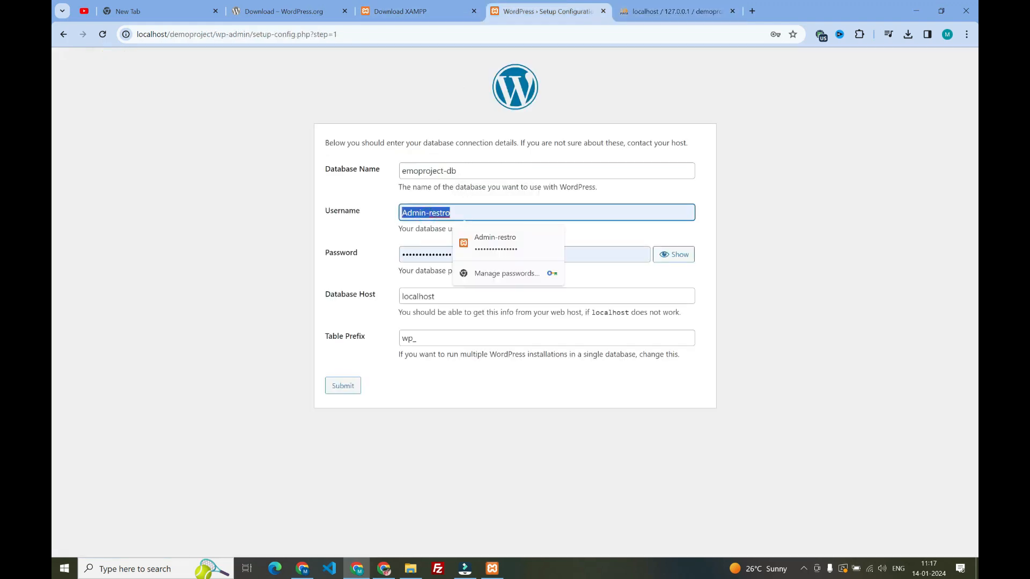
{"action": "type", "text": "root"}
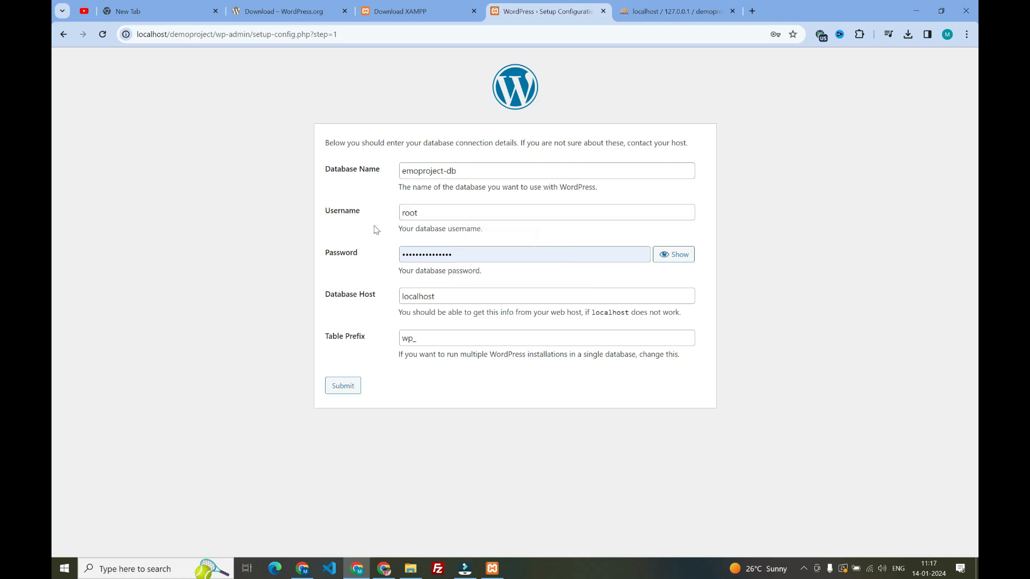
{"action": "double_click", "coordinate": [439, 254]}
{"action": "key", "text": "BackSpace"}
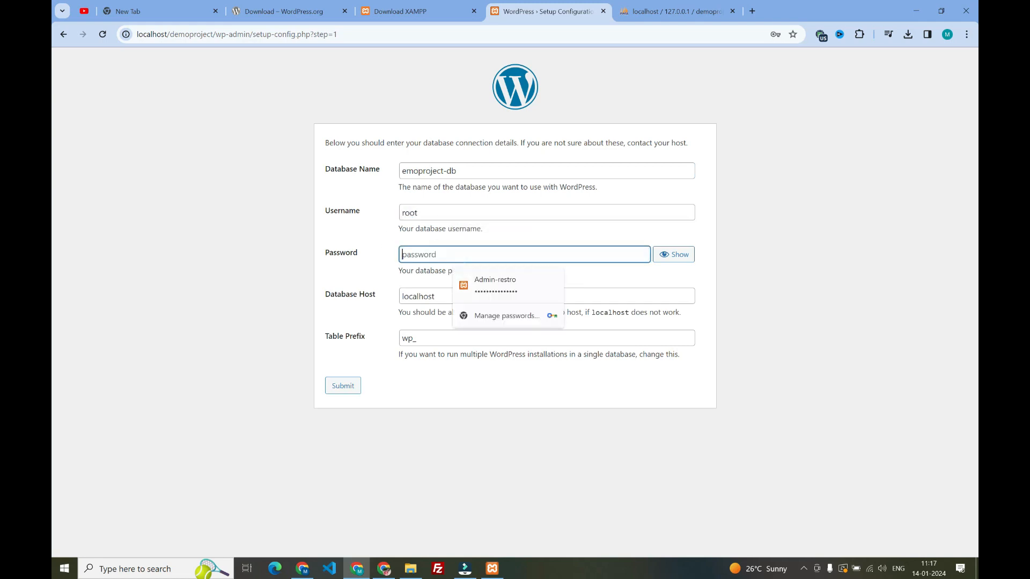
{"action": "left_click", "coordinate": [352, 268]}
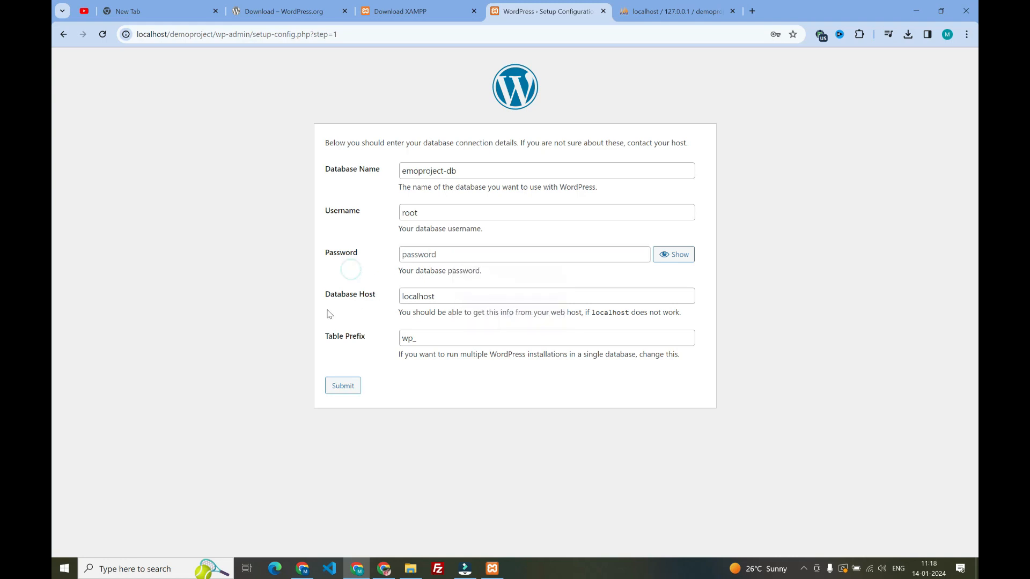
{"action": "left_click", "coordinate": [440, 295]}
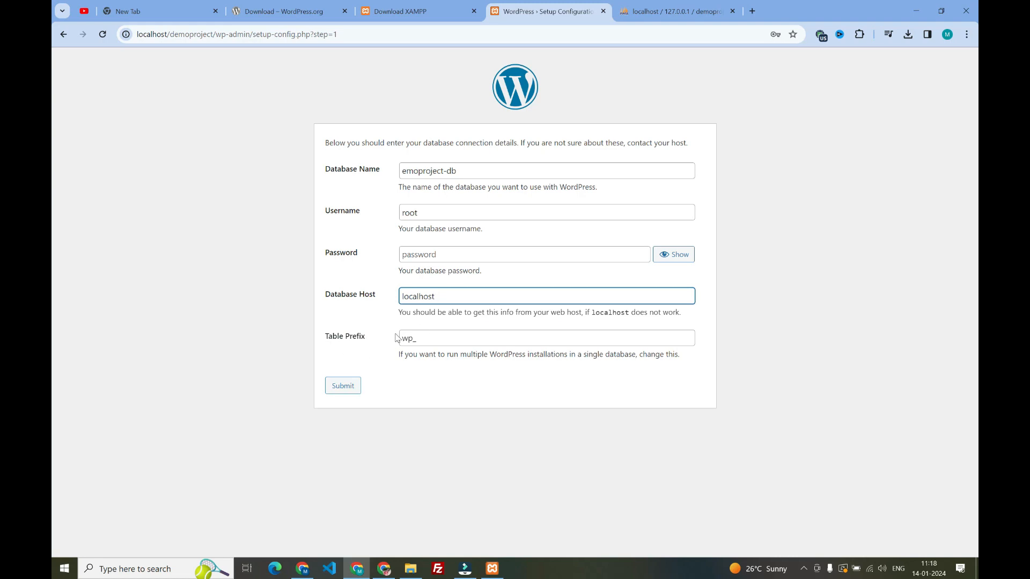
{"action": "left_click", "coordinate": [337, 389]}
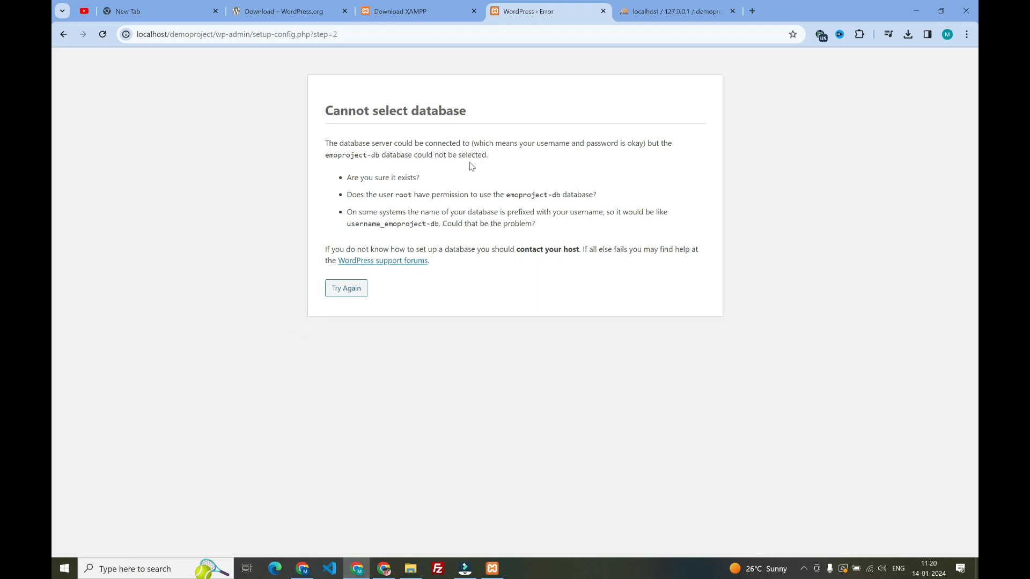
Go back to the connection form and replace the database name with demoproject-db, copied from phpMyAdmin
{"action": "left_click", "coordinate": [340, 285]}
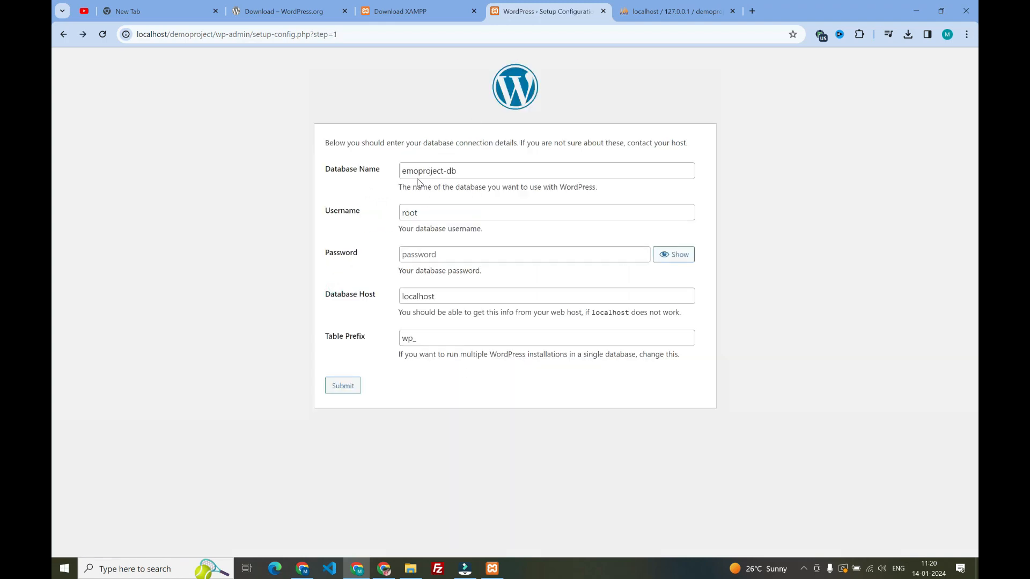
{"action": "triple_click", "coordinate": [401, 171]}
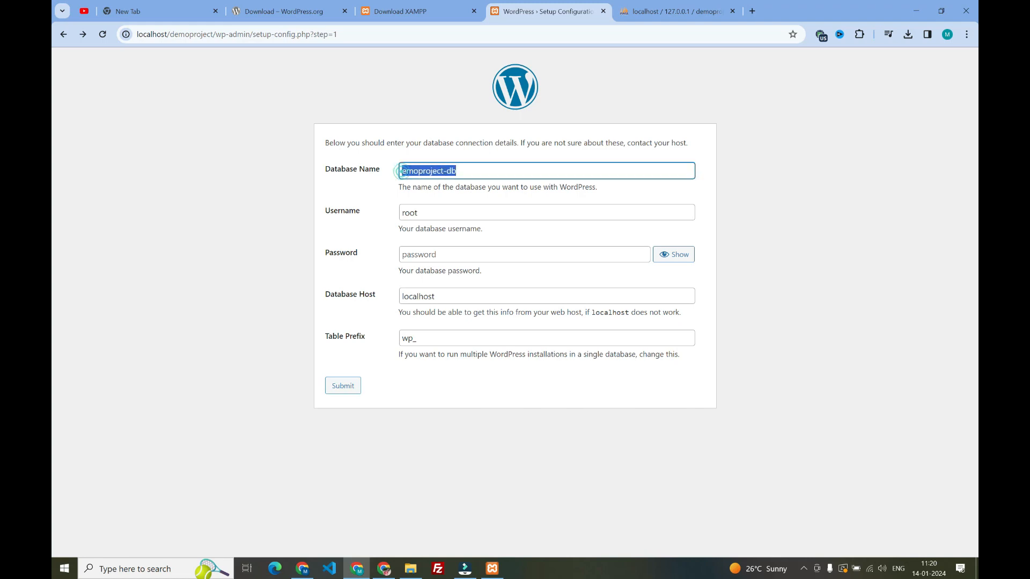
{"action": "left_click", "coordinate": [676, 11]}
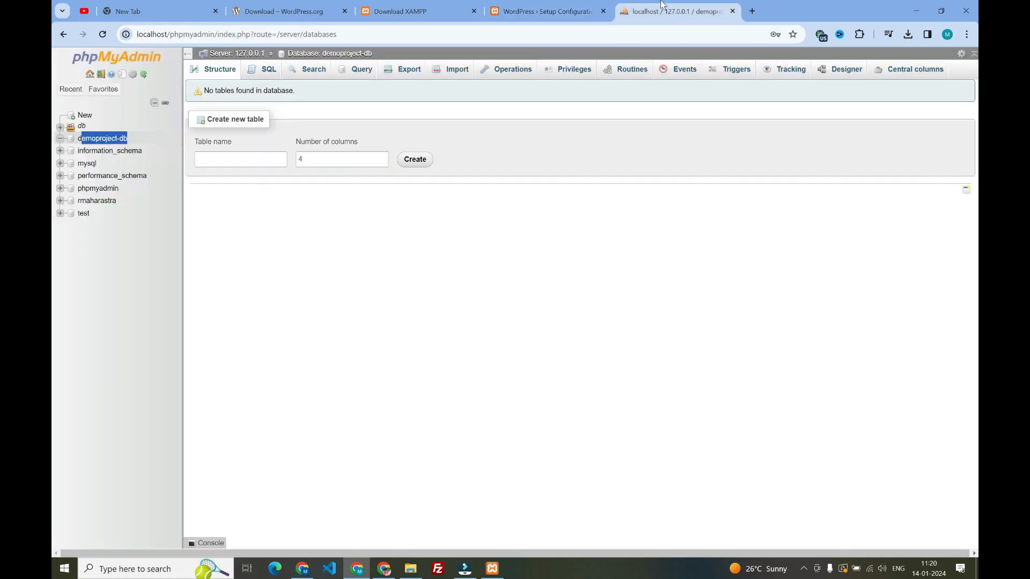
{"action": "left_click", "coordinate": [134, 140]}
{"action": "triple_click", "coordinate": [134, 141]}
{"action": "key", "text": "ctrl+c"}
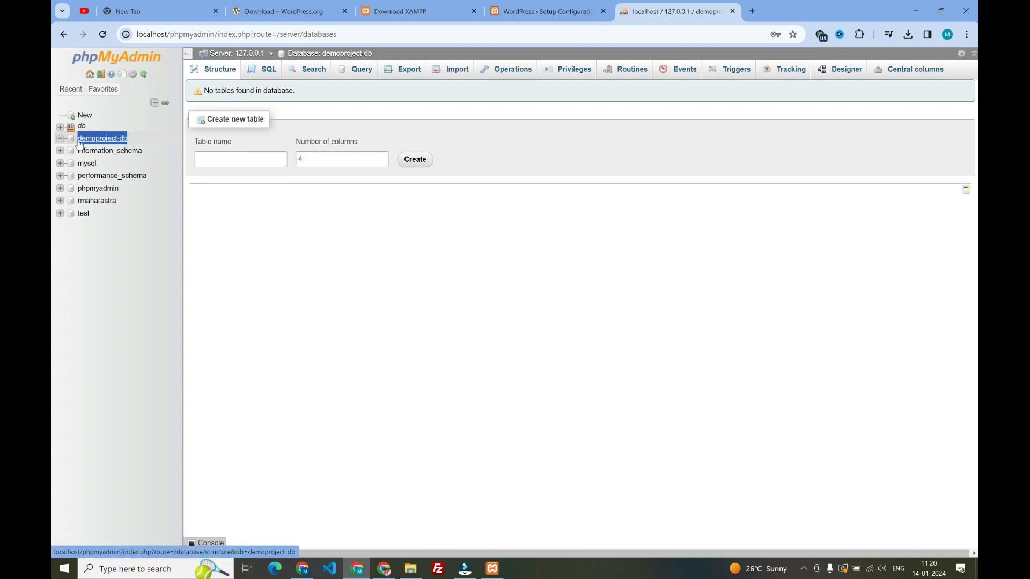
{"action": "left_click", "coordinate": [549, 7]}
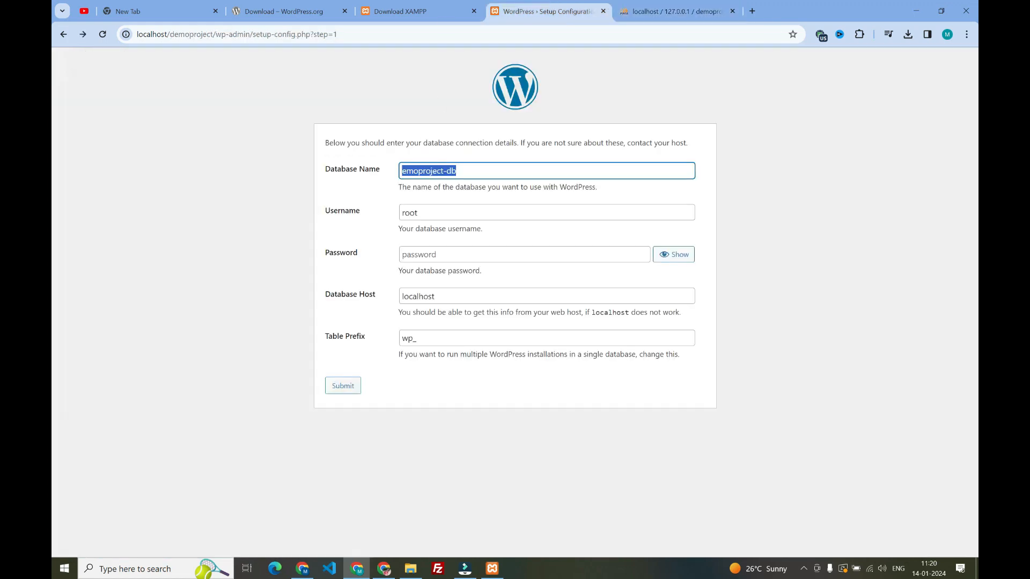
{"action": "key", "text": "ctrl+v"}
{"action": "left_click", "coordinate": [367, 179]}
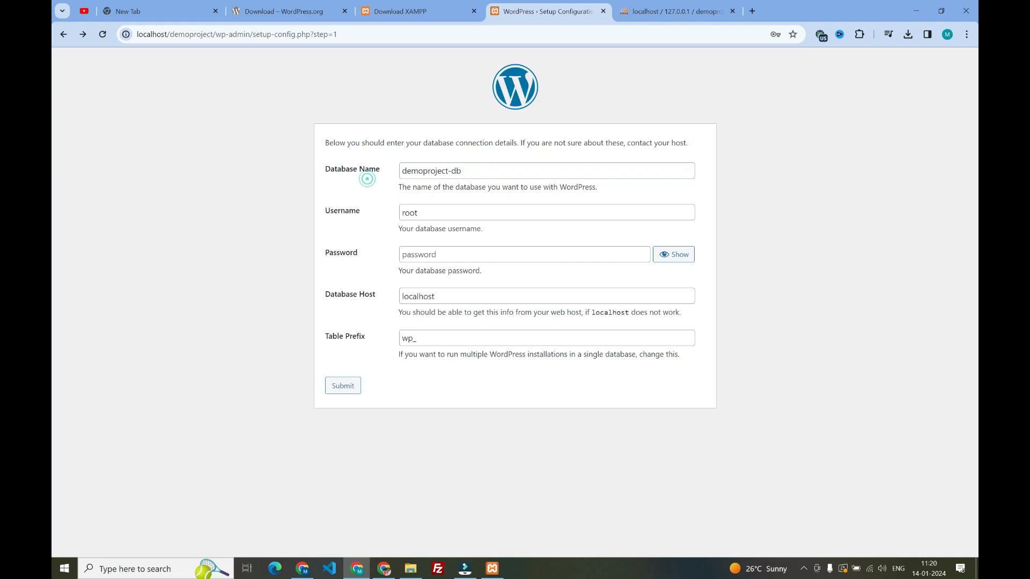
Submit the corrected database connection details and run the WordPress installation
{"action": "left_click", "coordinate": [415, 213]}
{"action": "left_click", "coordinate": [417, 253]}
{"action": "left_click", "coordinate": [342, 387]}
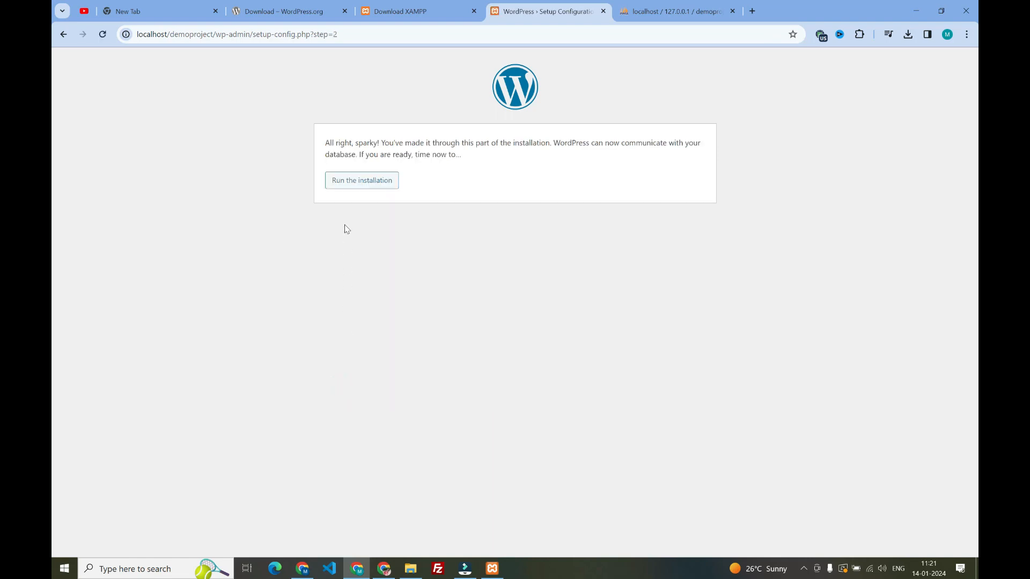
{"action": "left_click", "coordinate": [347, 184]}
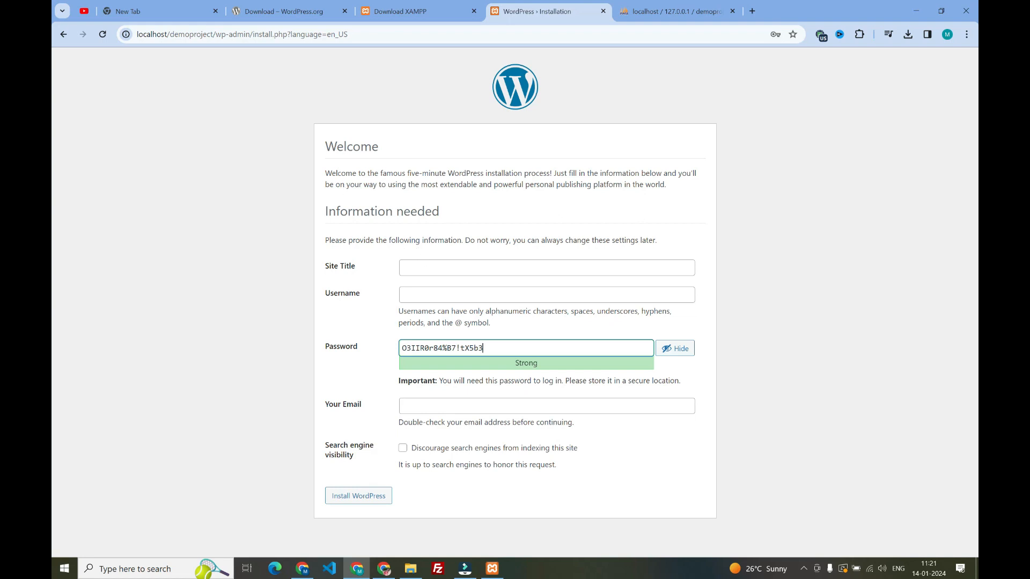
Set the site title to Demo Project on the WordPress installation form
{"action": "left_click", "coordinate": [346, 265]}
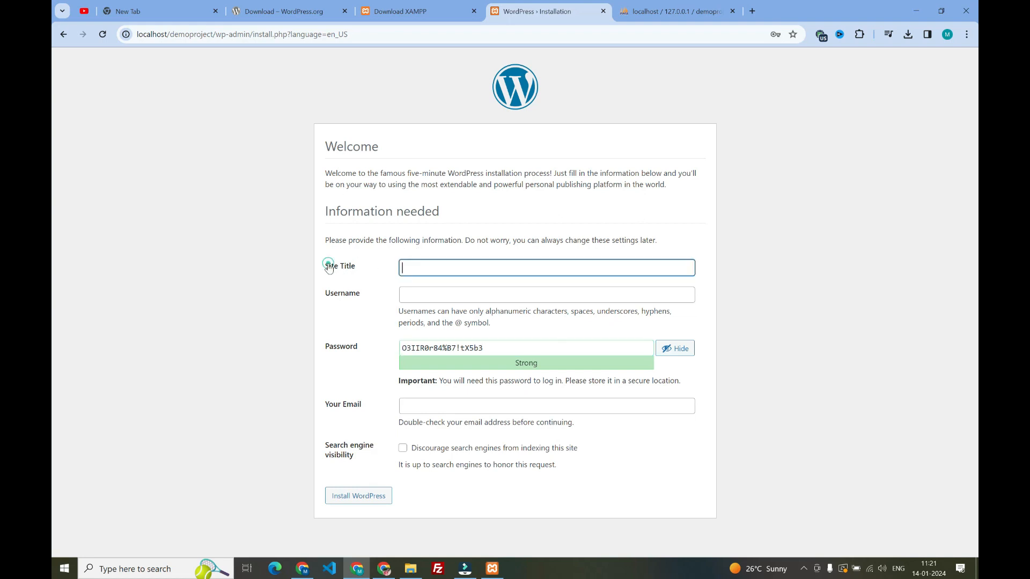
{"action": "left_click", "coordinate": [416, 267]}
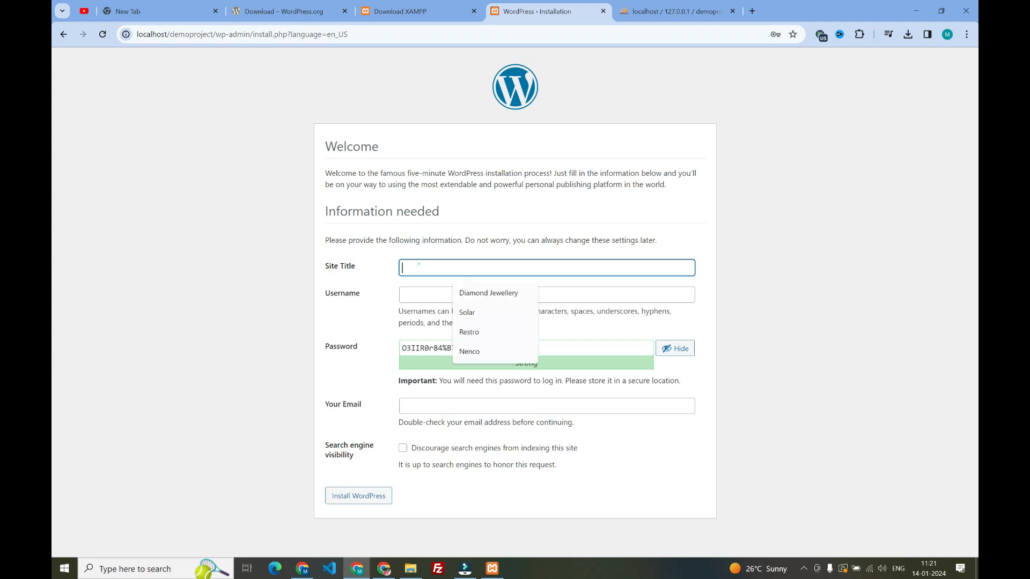
{"action": "type", "text": "De"}
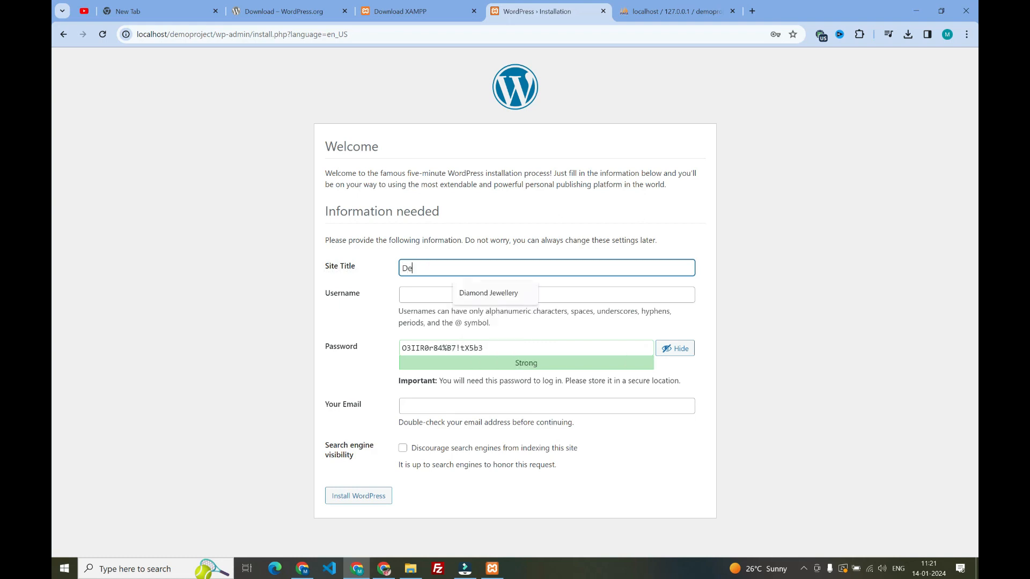
{"action": "type", "text": "mo Project"}
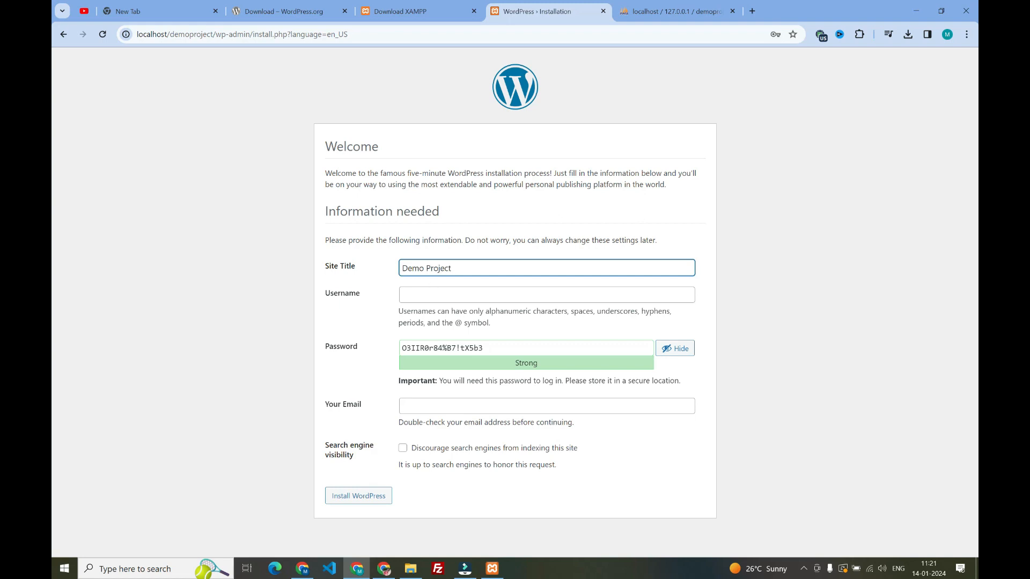
{"action": "left_click", "coordinate": [422, 293]}
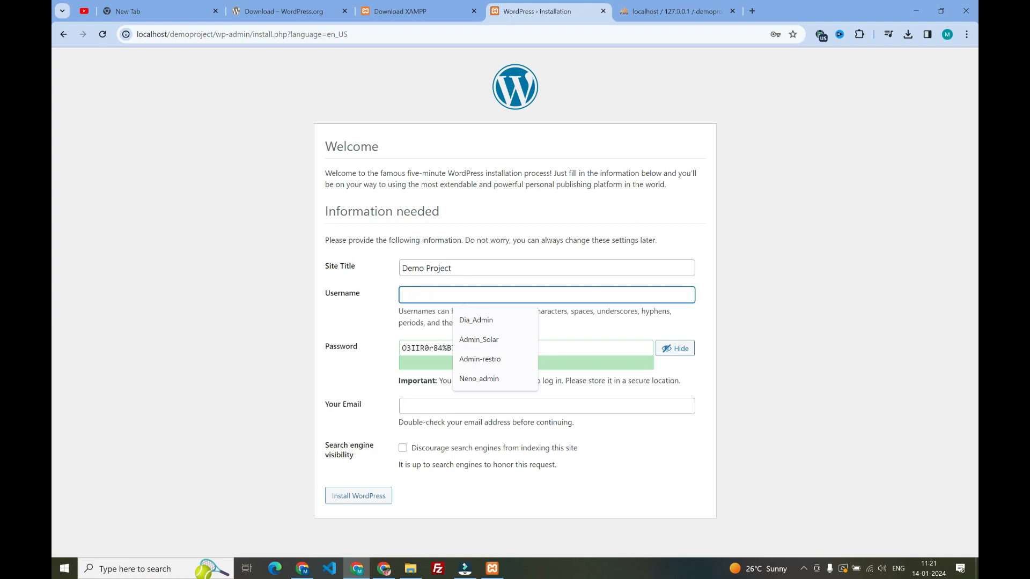
{"action": "left_click", "coordinate": [364, 320]}
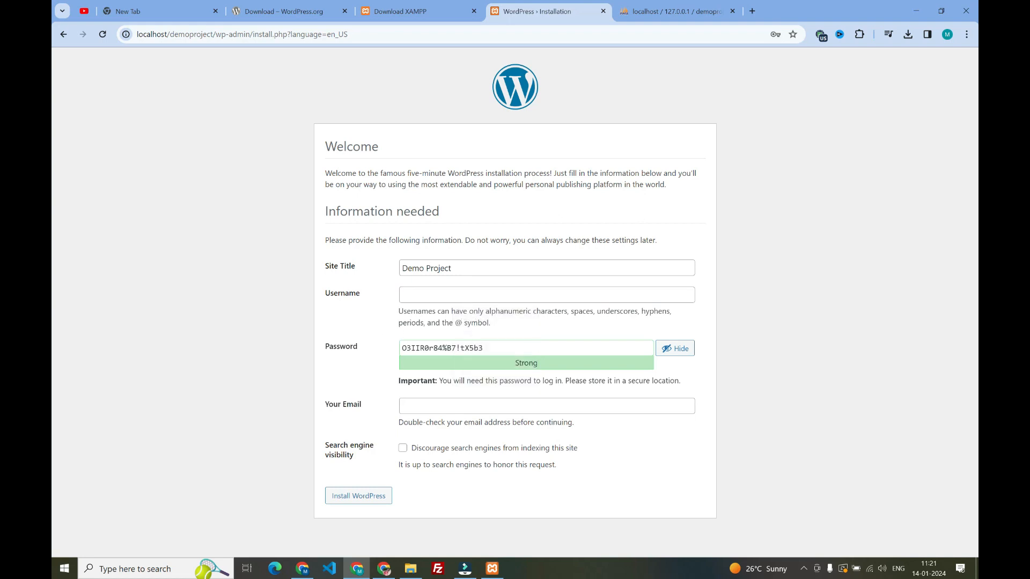
{"action": "left_click", "coordinate": [425, 295]}
{"action": "left_click", "coordinate": [364, 324]}
Open Notepad and write down the admin username and the account password in a blank note
{"action": "left_click", "coordinate": [143, 570]}
{"action": "type", "text": "notepad"}
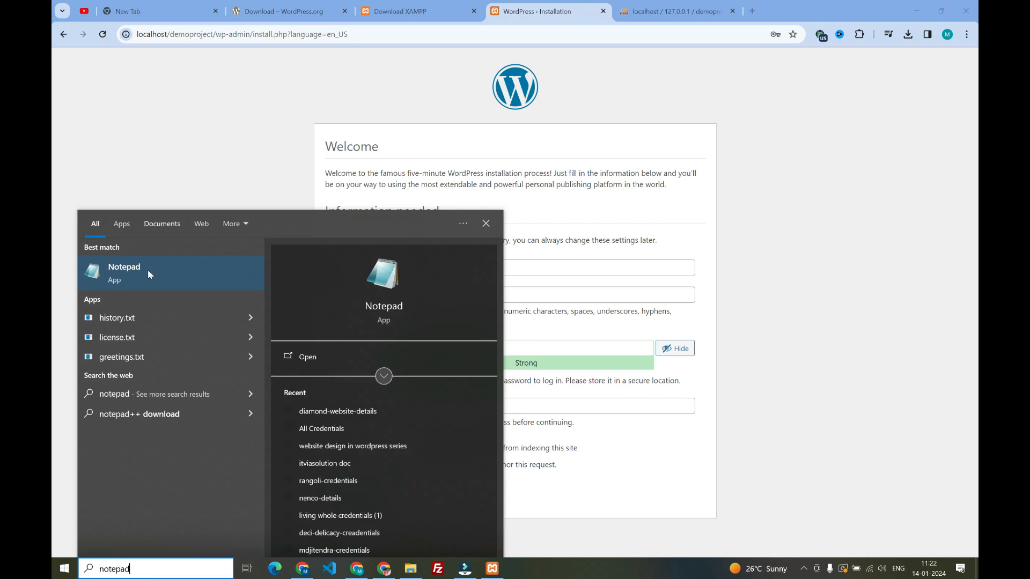
{"action": "left_click", "coordinate": [173, 278]}
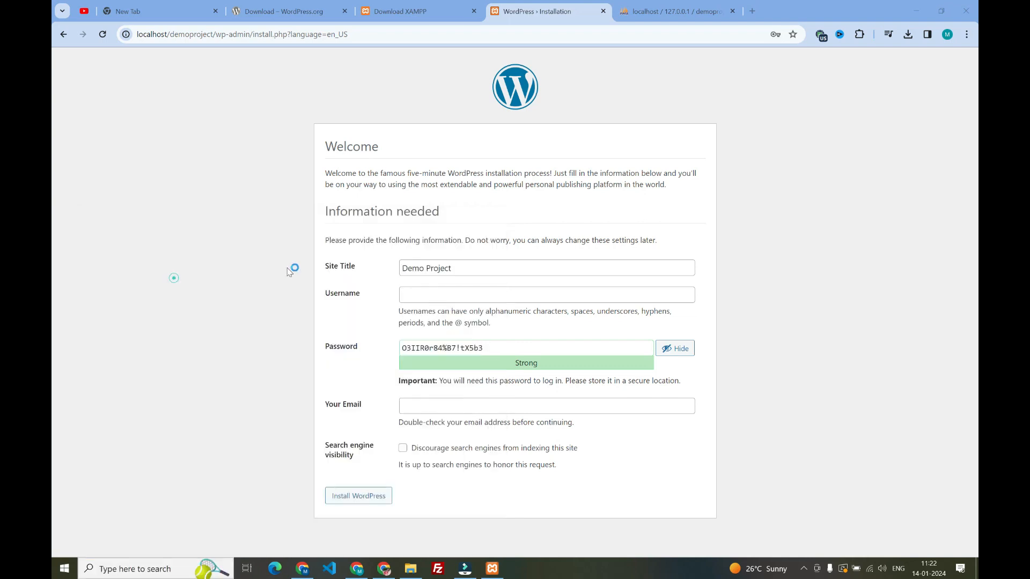
{"action": "type", "text": "admi"}
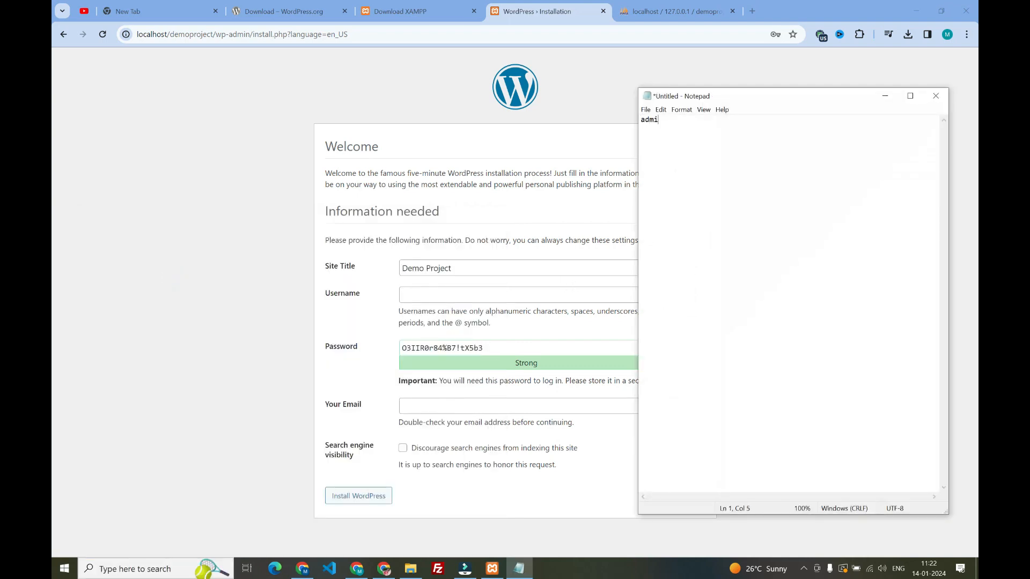
{"action": "type", "text": "n admin123"}
Copy the username from Notepad into the WordPress Username field and replace the generated password with the account password
{"action": "left_click_drag", "start_coordinate": [671, 120], "coordinate": [641, 120]}
{"action": "left_click", "coordinate": [483, 294]}
{"action": "type", "text": "admin"}
{"action": "key", "text": "Tab"}
{"action": "key", "text": "ctrl+a"}
{"action": "key", "text": "ctrl+v"}
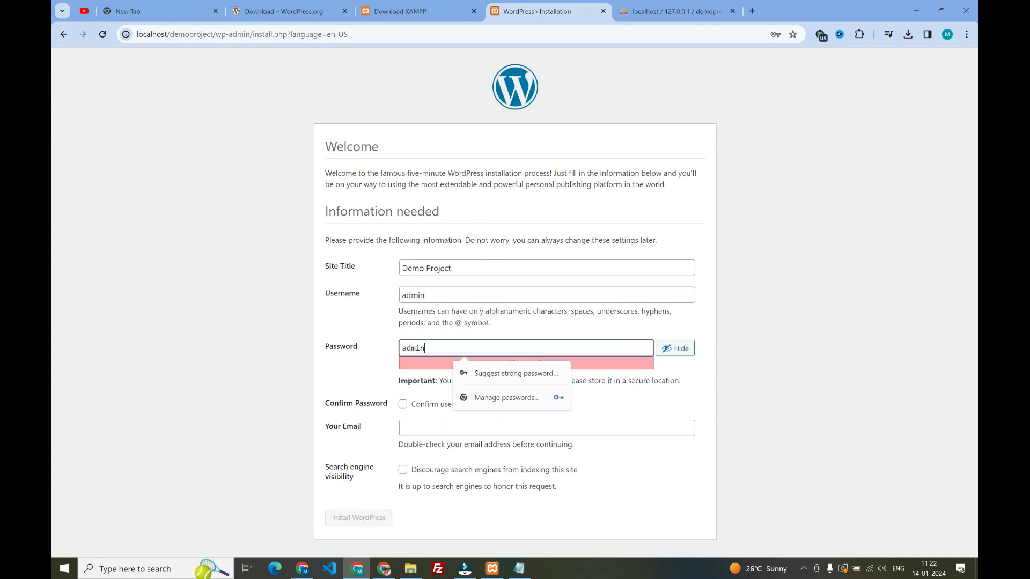
Complete the account password, allow the use of a weak password and fill in the admin's e-mail
{"action": "type", "text": "124"}
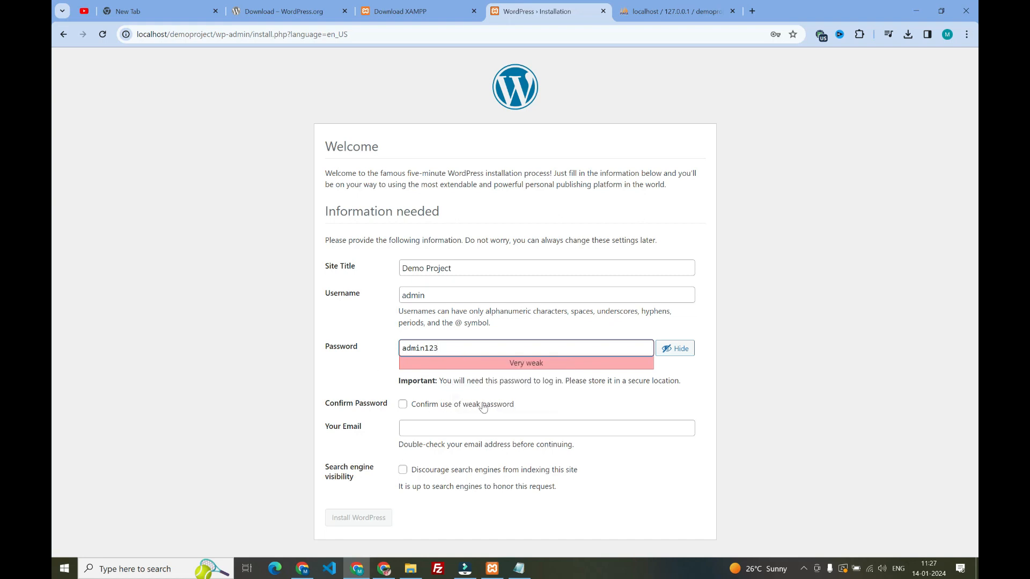
{"action": "left_click", "coordinate": [403, 405]}
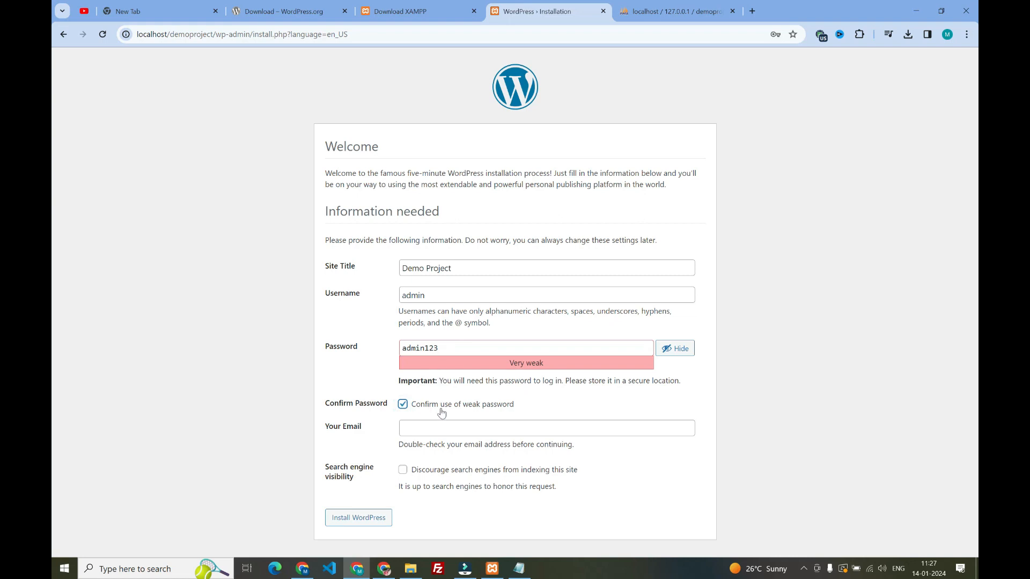
{"action": "left_click", "coordinate": [413, 429]}
{"action": "left_click", "coordinate": [594, 394]}
{"action": "left_click", "coordinate": [451, 425]}
{"action": "type", "text": "test"}
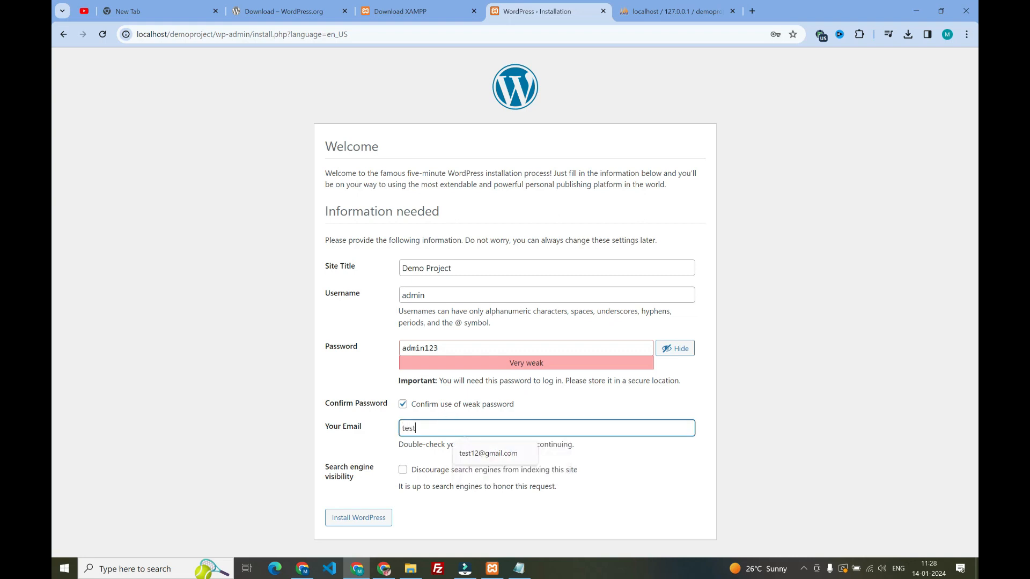
{"action": "left_click", "coordinate": [488, 455]}
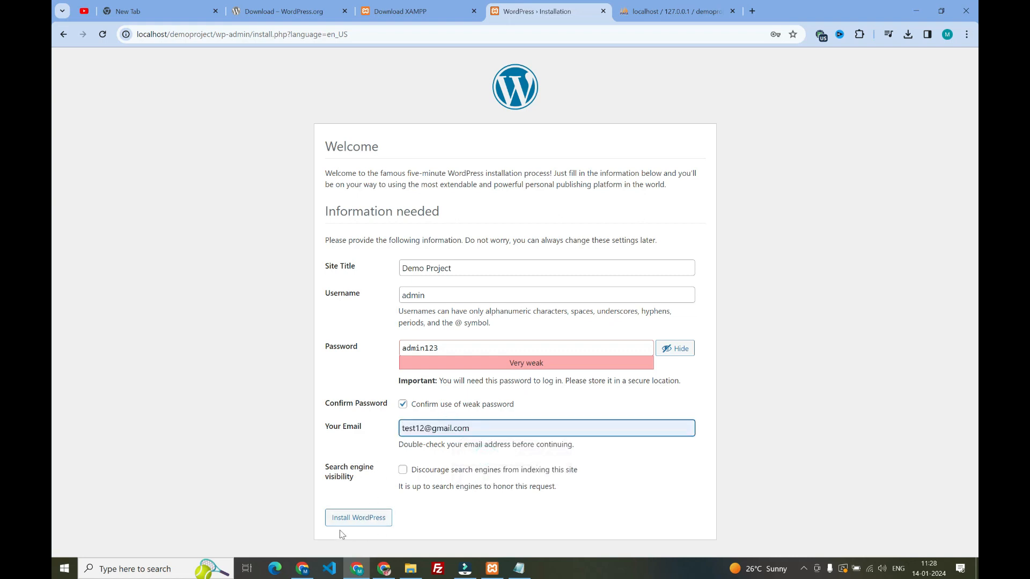
Install WordPress, dismiss the browser's offer to save the password and open the site's login page
{"action": "left_click", "coordinate": [358, 523]}
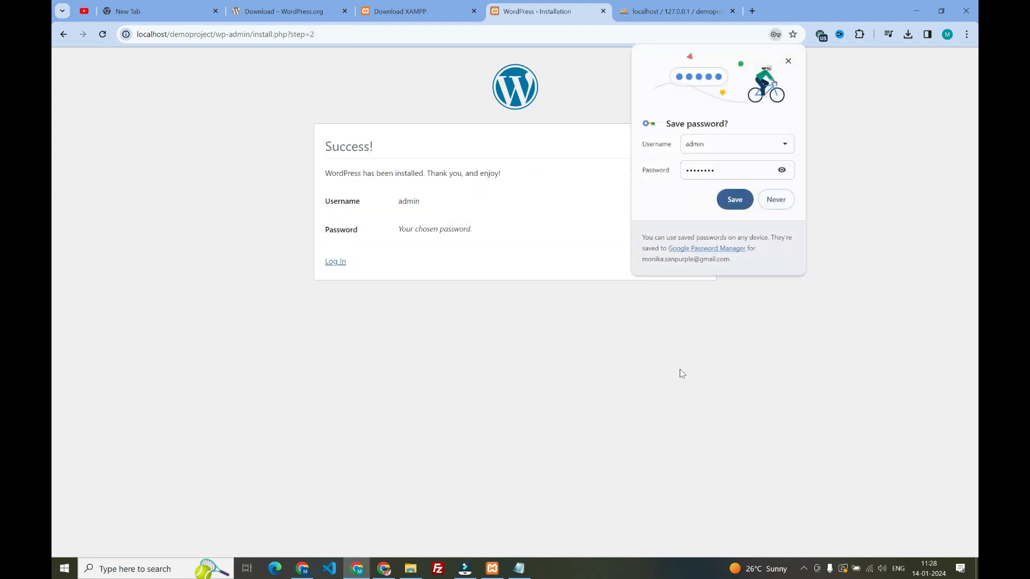
{"action": "left_click", "coordinate": [788, 61]}
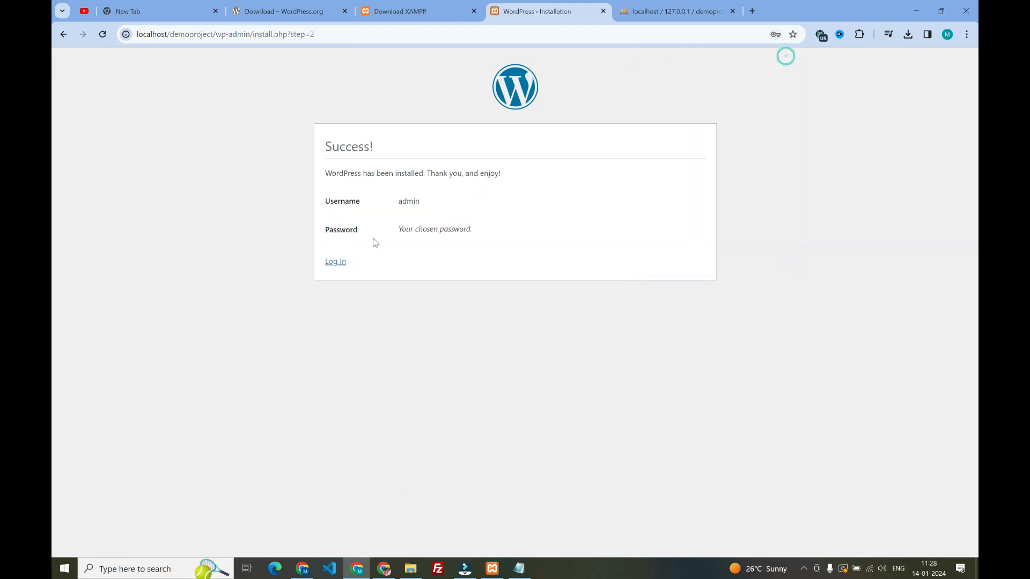
{"action": "left_click", "coordinate": [333, 263]}
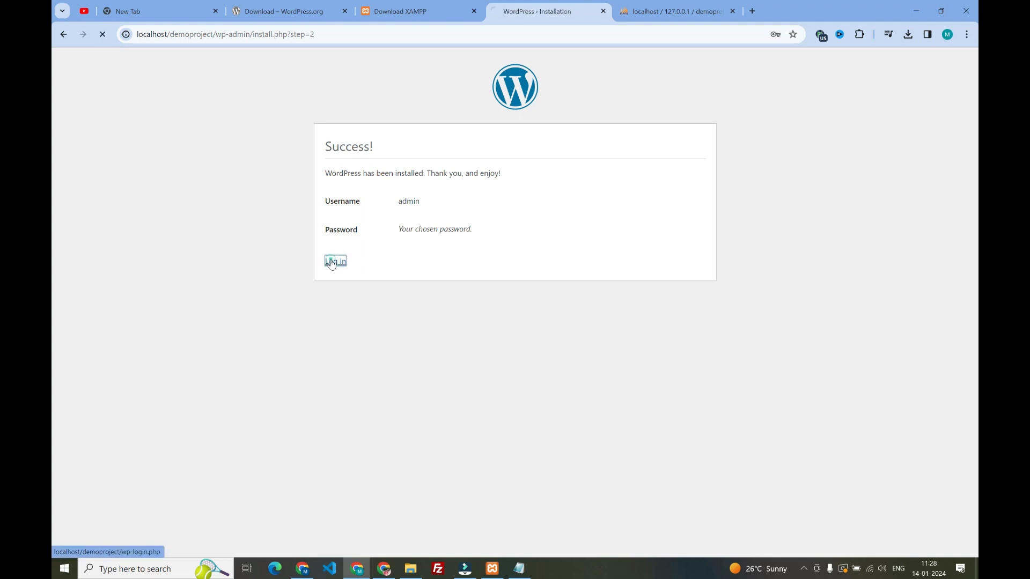
{"action": "key", "text": "Return"}
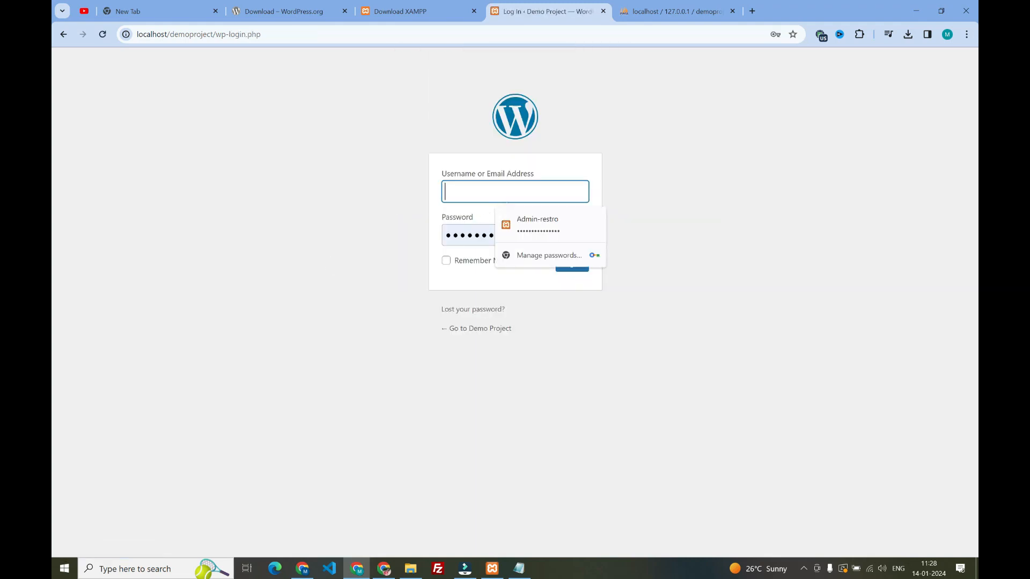
Clear the prefilled password and log in as admin with the account password
{"action": "left_click", "coordinate": [464, 234]}
{"action": "key", "text": "ctrl+a"}
{"action": "key", "text": "BackSpace"}
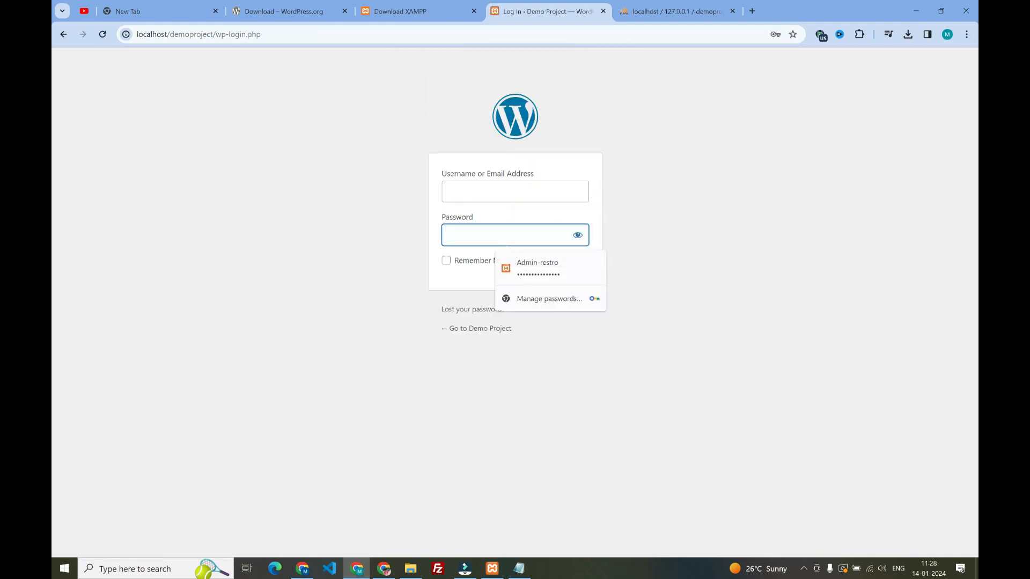
{"action": "left_click", "coordinate": [461, 193]}
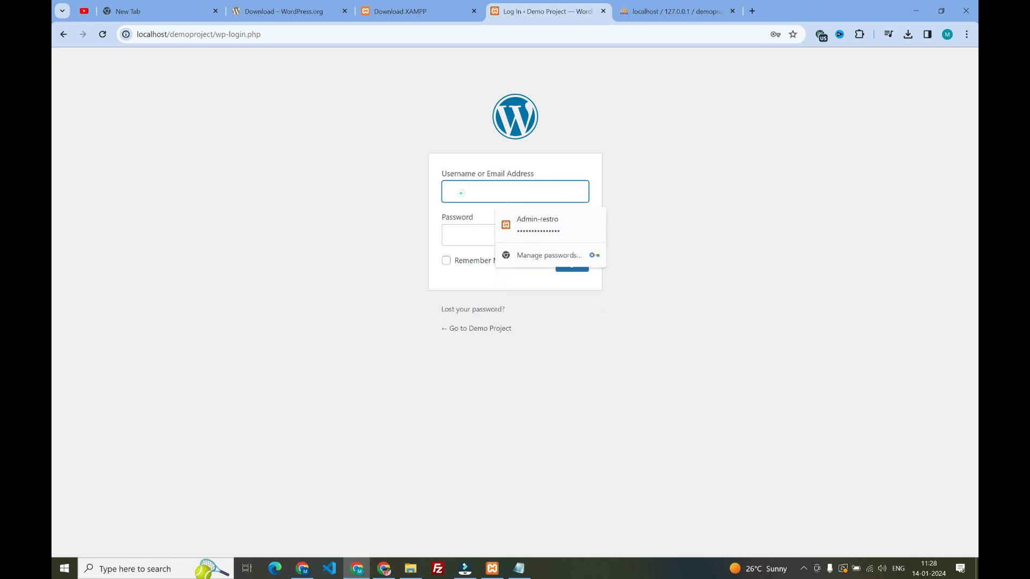
{"action": "type", "text": "admin"}
{"action": "left_click", "coordinate": [452, 232]}
{"action": "type", "text": "12345678"}
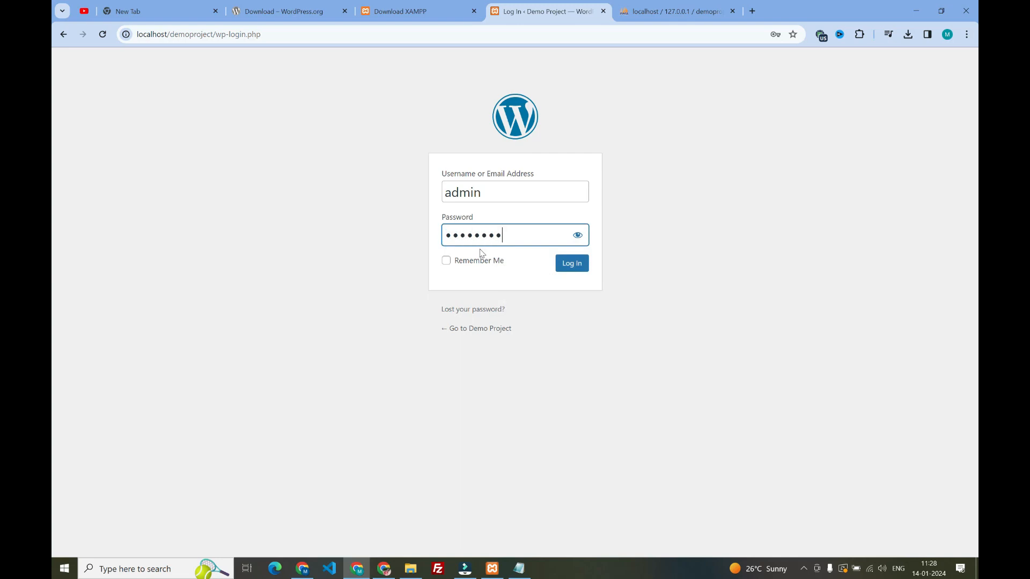
{"action": "key", "text": "Return"}
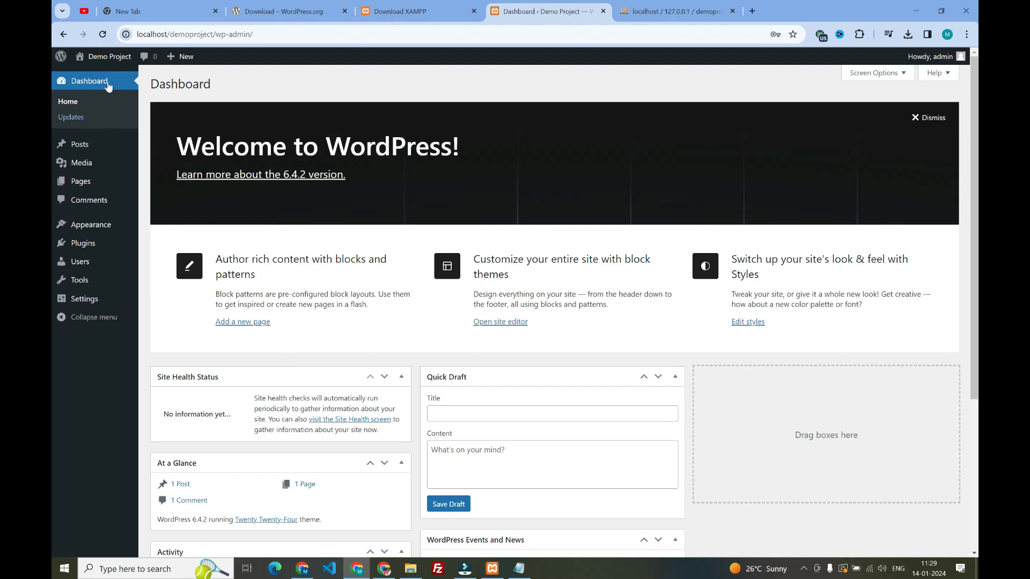
Open the Demo Project site in a new browser tab and look through its home page
{"action": "right_click", "coordinate": [104, 56]}
{"action": "left_click", "coordinate": [137, 65]}
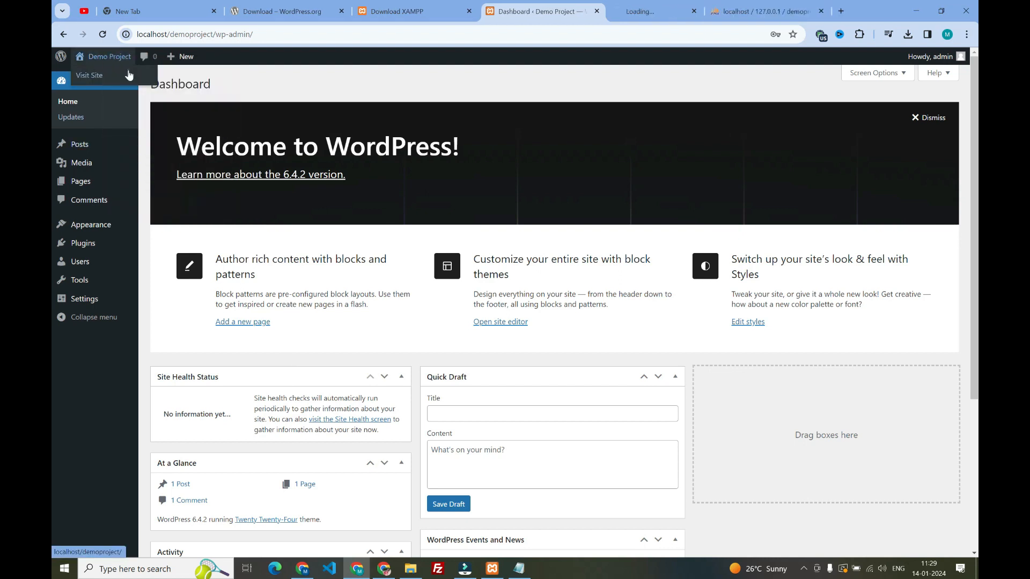
{"action": "left_click", "coordinate": [665, 11]}
{"action": "scroll", "coordinate": [515, 311], "scroll_direction": "down", "scroll_amount": 15}
{"action": "scroll", "coordinate": [515, 311], "scroll_direction": "down", "scroll_amount": 5}
{"action": "scroll", "coordinate": [515, 311], "scroll_direction": "up", "scroll_amount": 20}
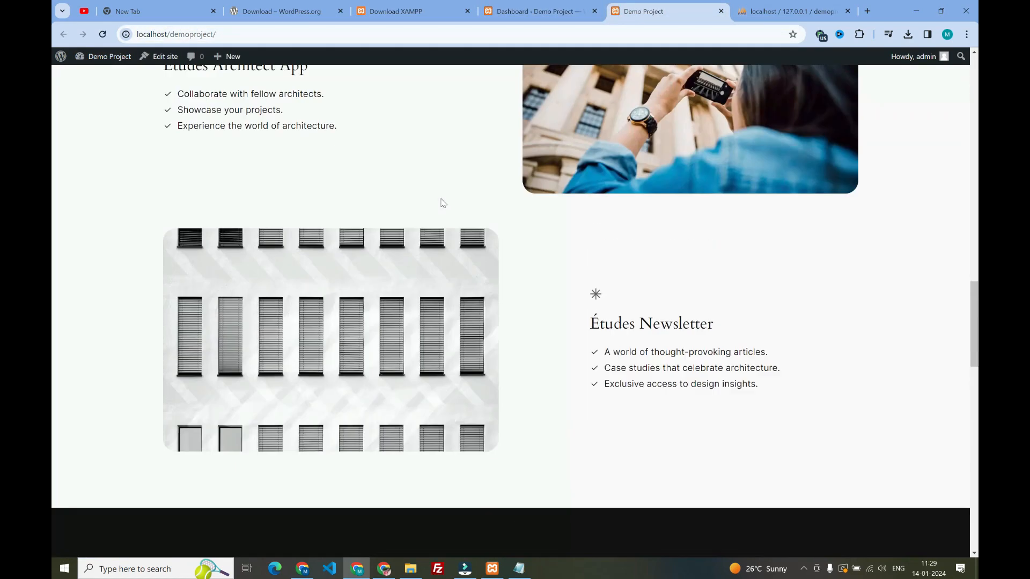
{"action": "scroll", "coordinate": [515, 311], "scroll_direction": "down", "scroll_amount": 15}
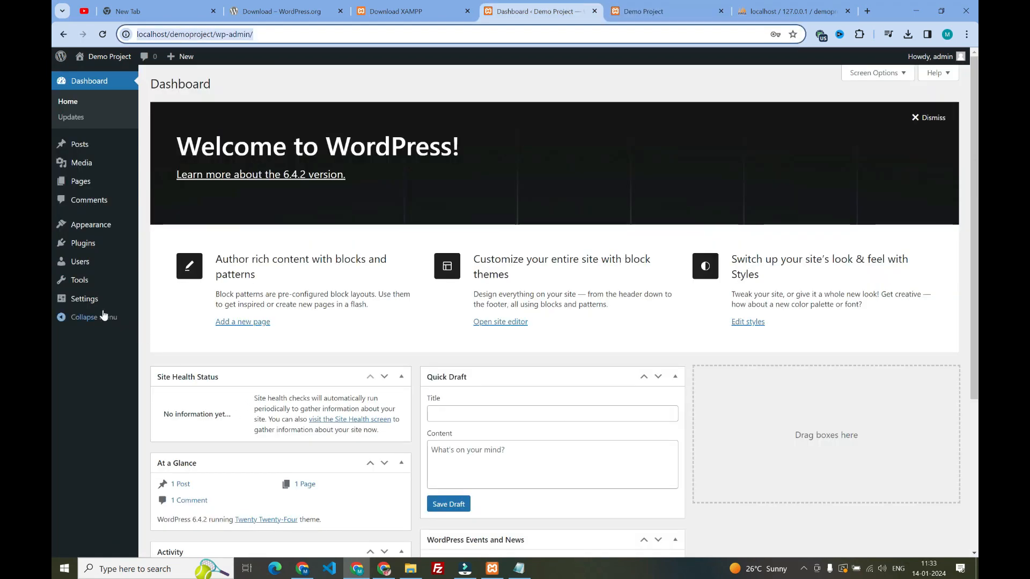
Open the General Settings and review the site title, tagline and administration e-mail address
{"action": "mouse_move", "coordinate": [89, 305]}
{"action": "left_click", "coordinate": [151, 302]}
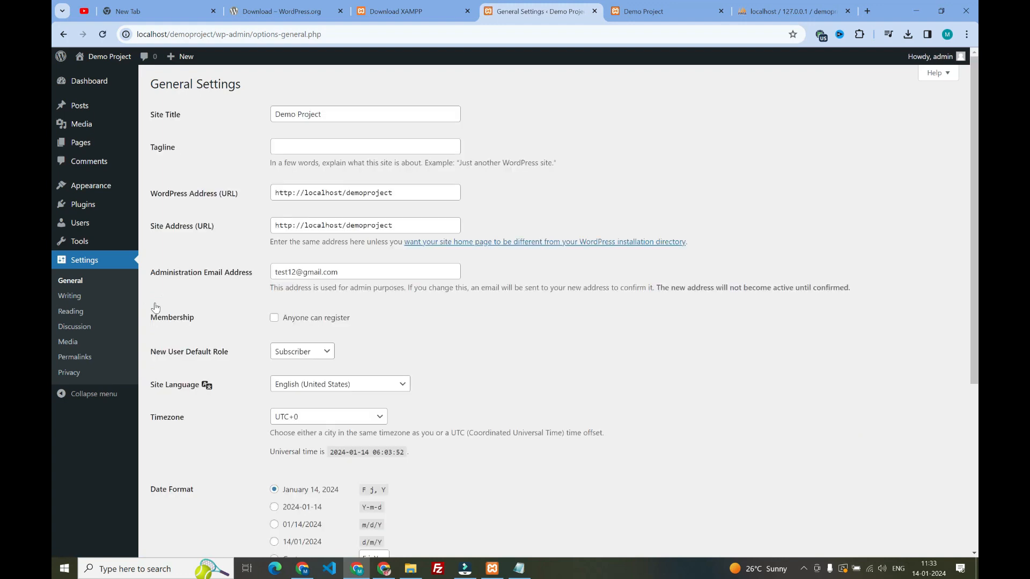
{"action": "left_click", "coordinate": [328, 114]}
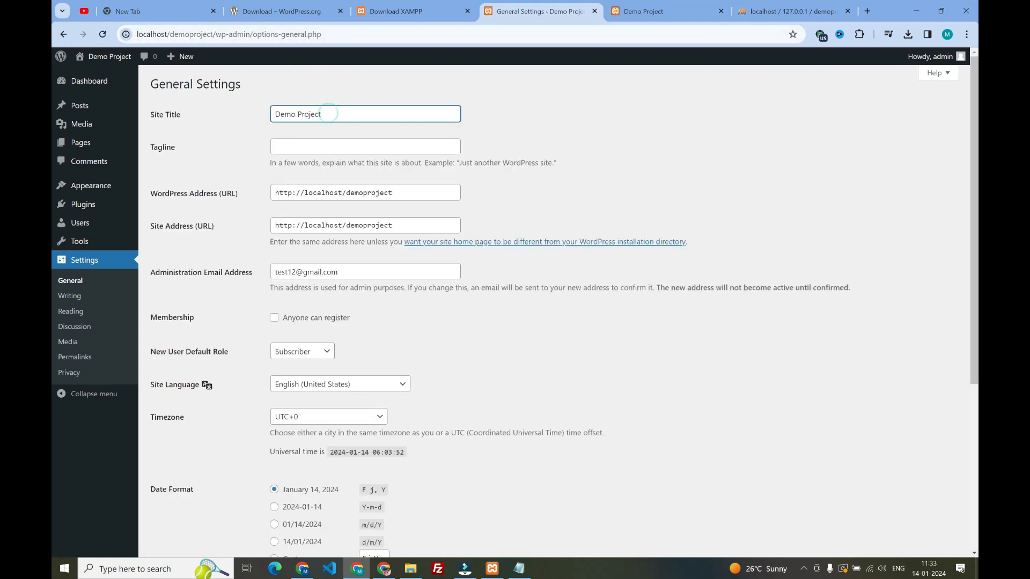
{"action": "left_click_drag", "start_coordinate": [328, 114], "coordinate": [274, 114]}
{"action": "left_click", "coordinate": [323, 114]}
{"action": "left_click", "coordinate": [187, 142]}
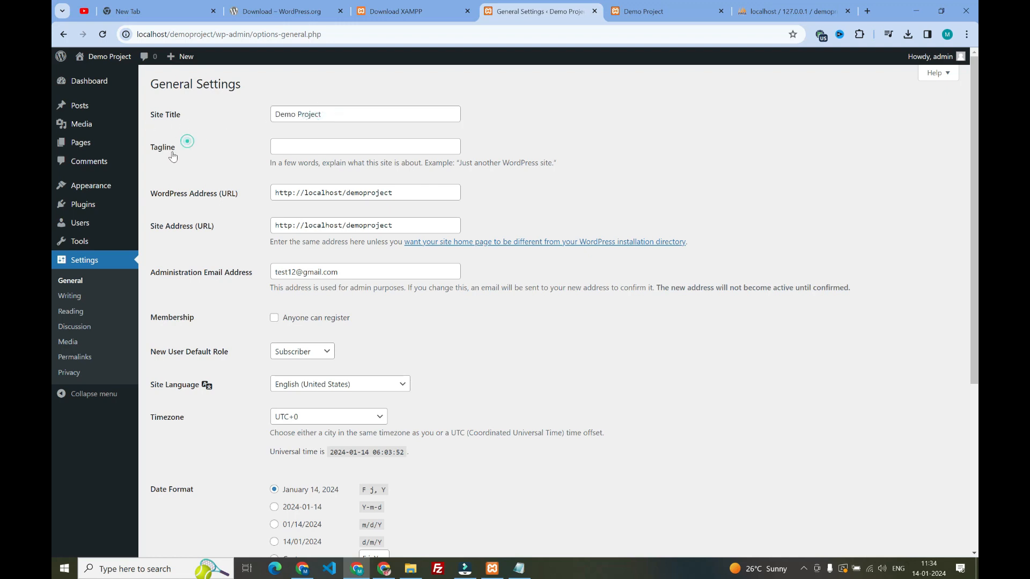
{"action": "left_click_drag", "start_coordinate": [177, 146], "coordinate": [150, 146]}
{"action": "left_click", "coordinate": [285, 143]}
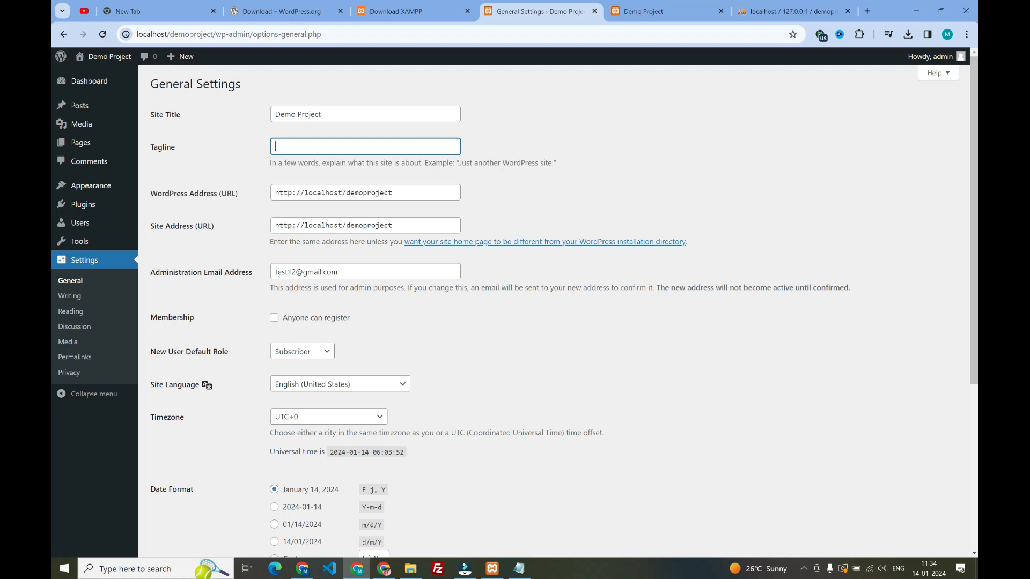
{"action": "left_click", "coordinate": [338, 272]}
{"action": "left_click_drag", "start_coordinate": [338, 272], "coordinate": [276, 272]}
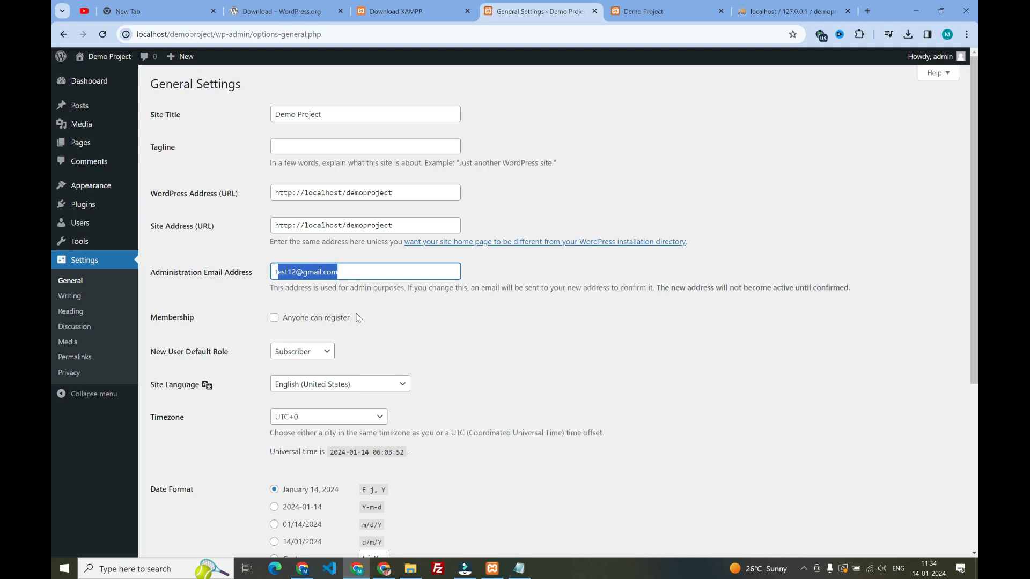
Review the timezone, date and time format options and save the general settings
{"action": "scroll", "coordinate": [358, 317], "scroll_direction": "down", "scroll_amount": 3}
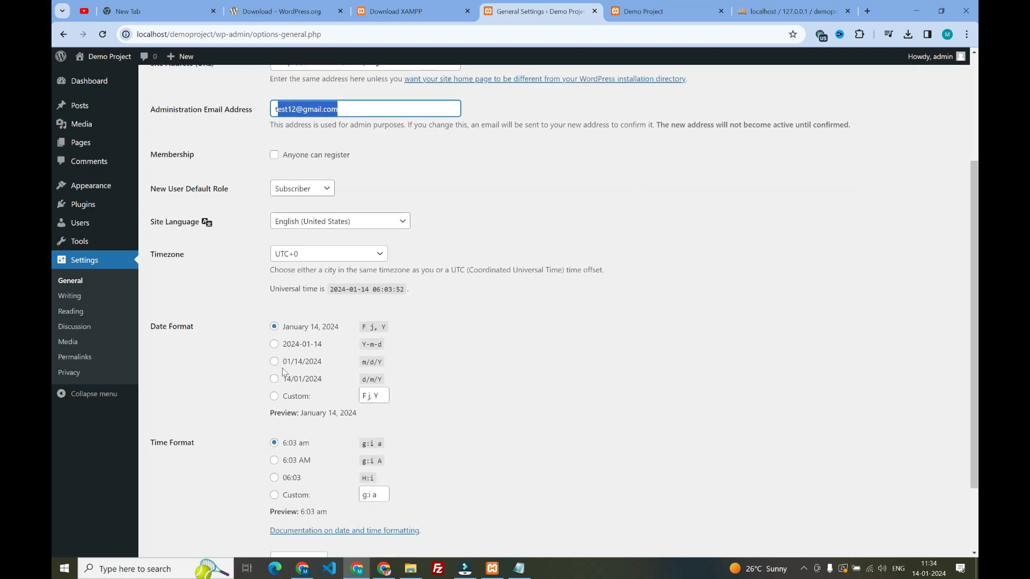
{"action": "left_click", "coordinate": [322, 256]}
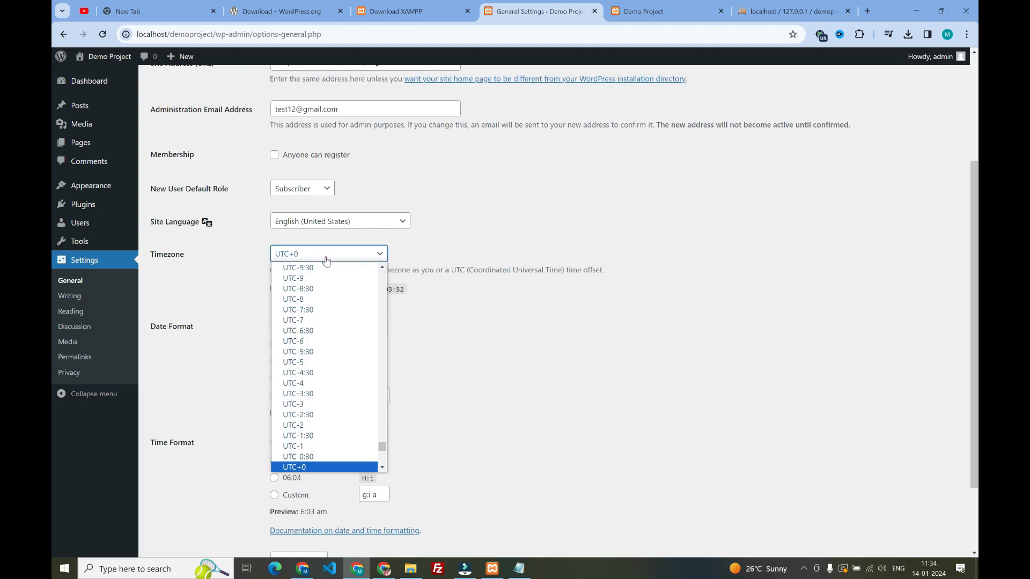
{"action": "left_click", "coordinate": [432, 246]}
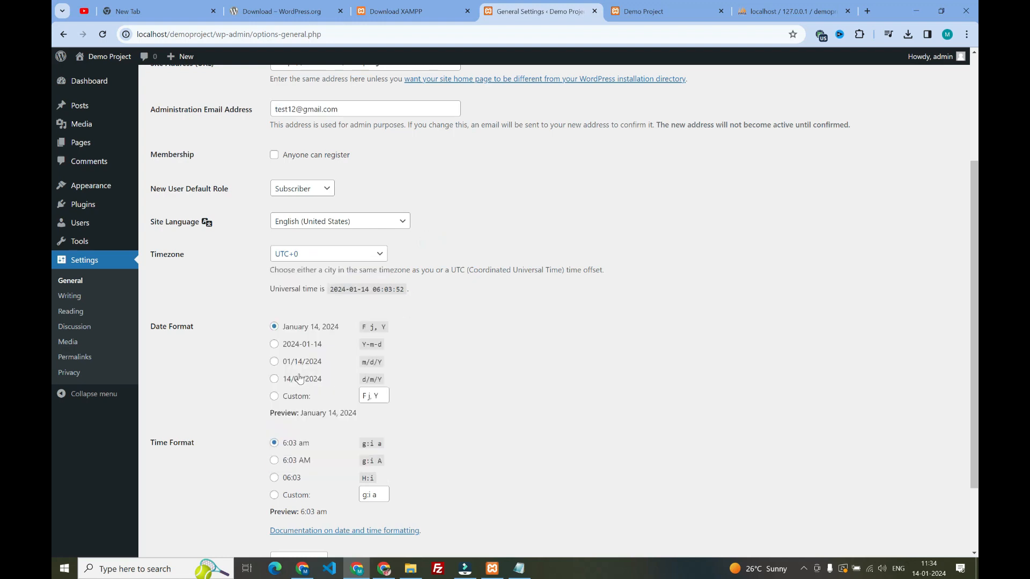
{"action": "scroll", "coordinate": [299, 376], "scroll_direction": "down", "scroll_amount": 1}
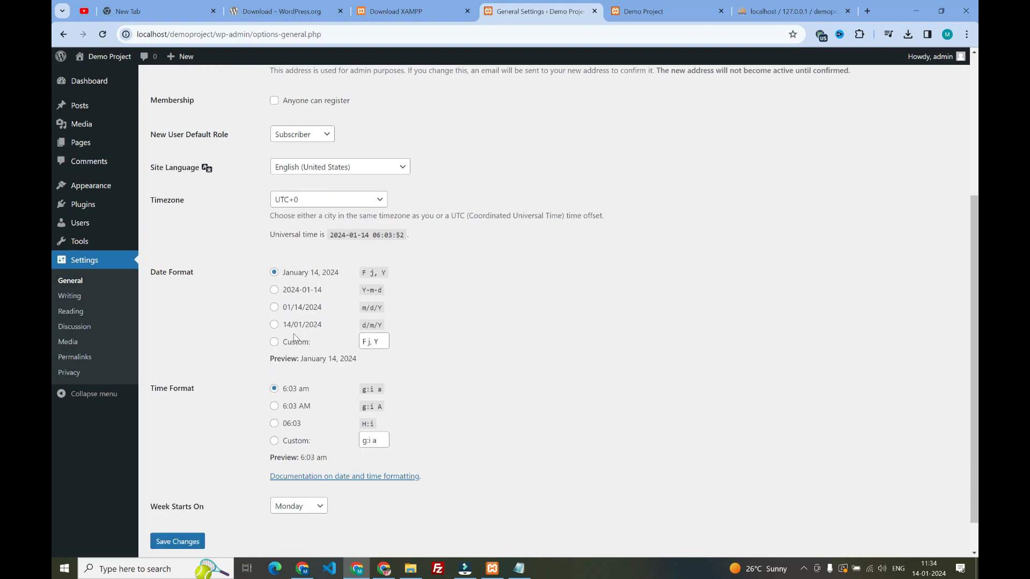
{"action": "scroll", "coordinate": [253, 427], "scroll_direction": "up", "scroll_amount": 3}
{"action": "scroll", "coordinate": [253, 427], "scroll_direction": "down", "scroll_amount": 4}
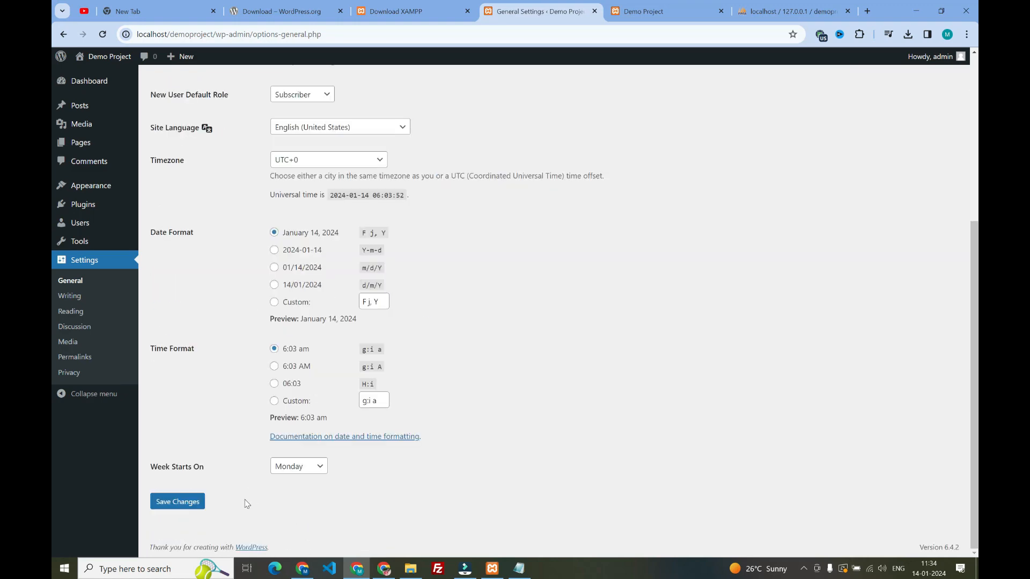
{"action": "left_click", "coordinate": [180, 502]}
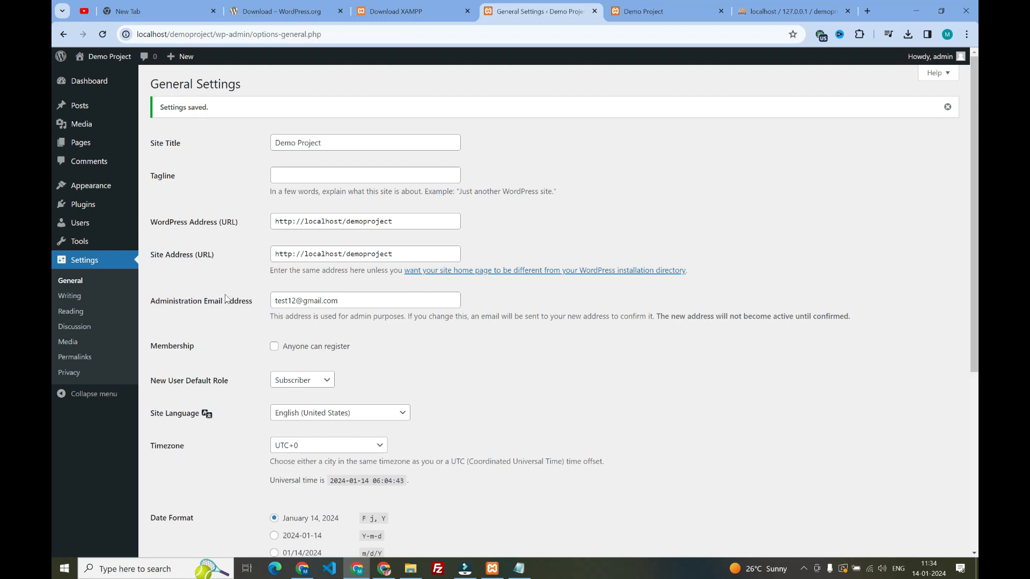
Check the Reading settings, and set the permalink structure to Post name and save the change
{"action": "left_click", "coordinate": [71, 312]}
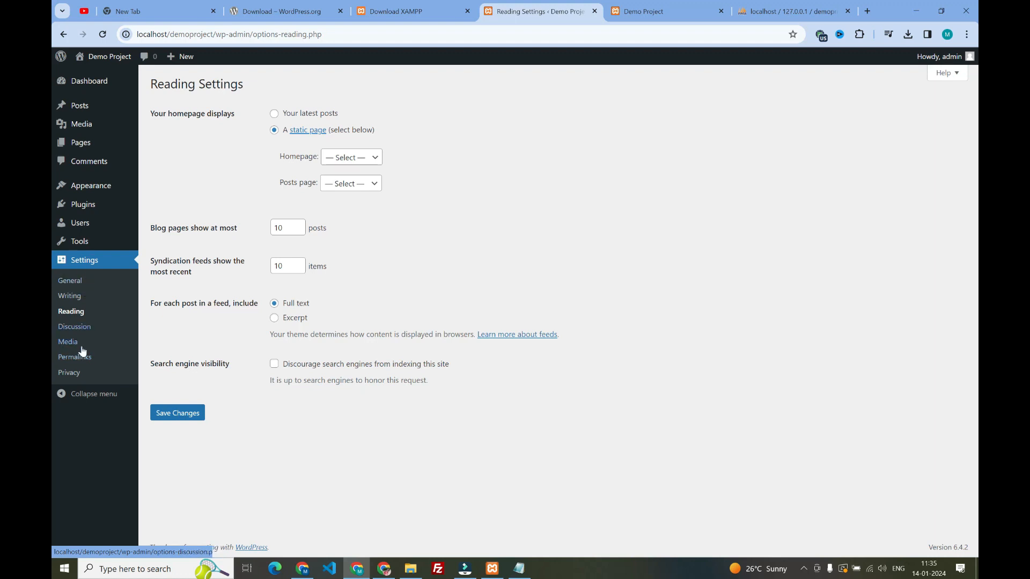
{"action": "left_click", "coordinate": [81, 358]}
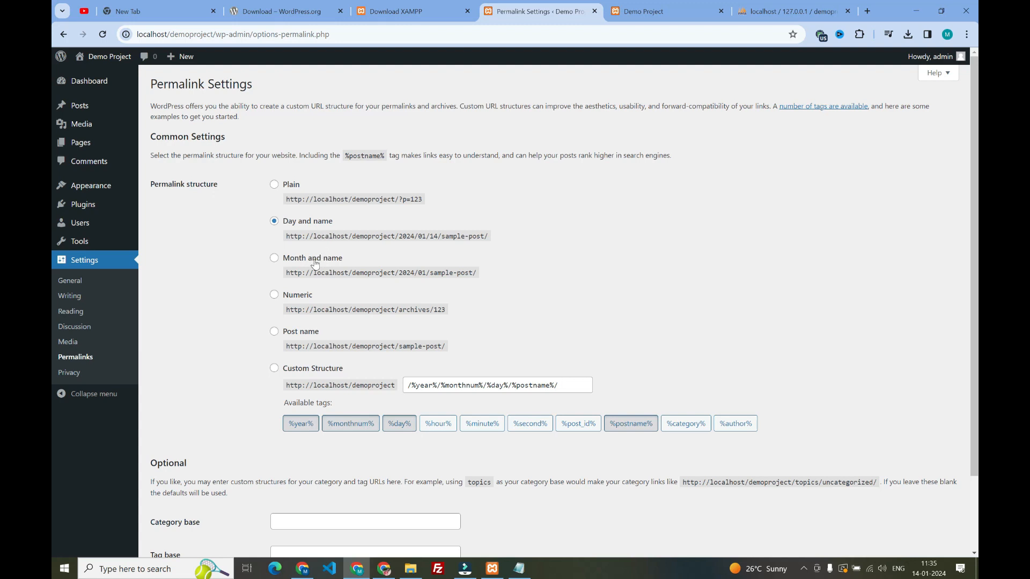
{"action": "left_click", "coordinate": [274, 333]}
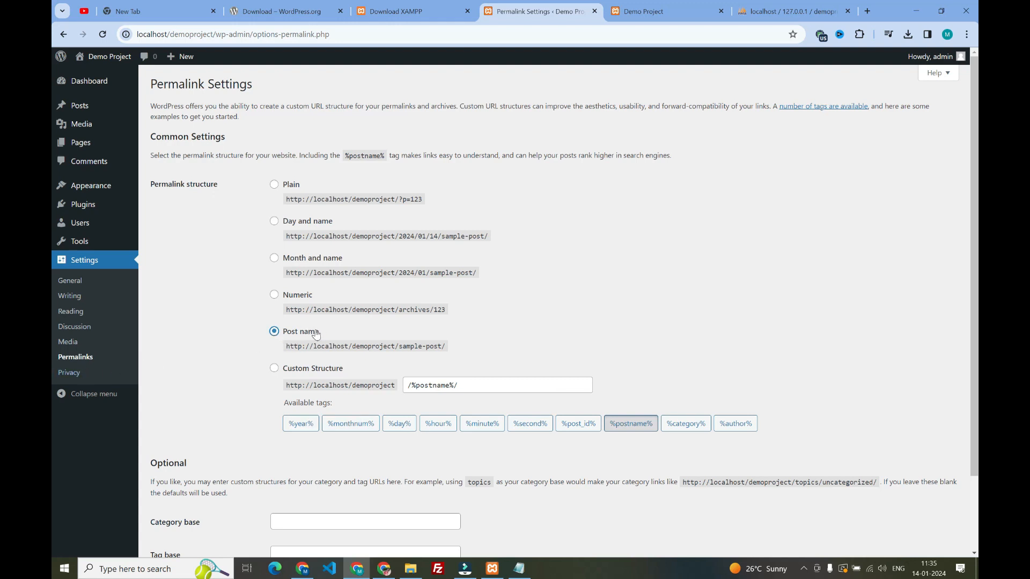
{"action": "scroll", "coordinate": [322, 335], "scroll_direction": "down", "scroll_amount": 2}
{"action": "left_click", "coordinate": [167, 504]}
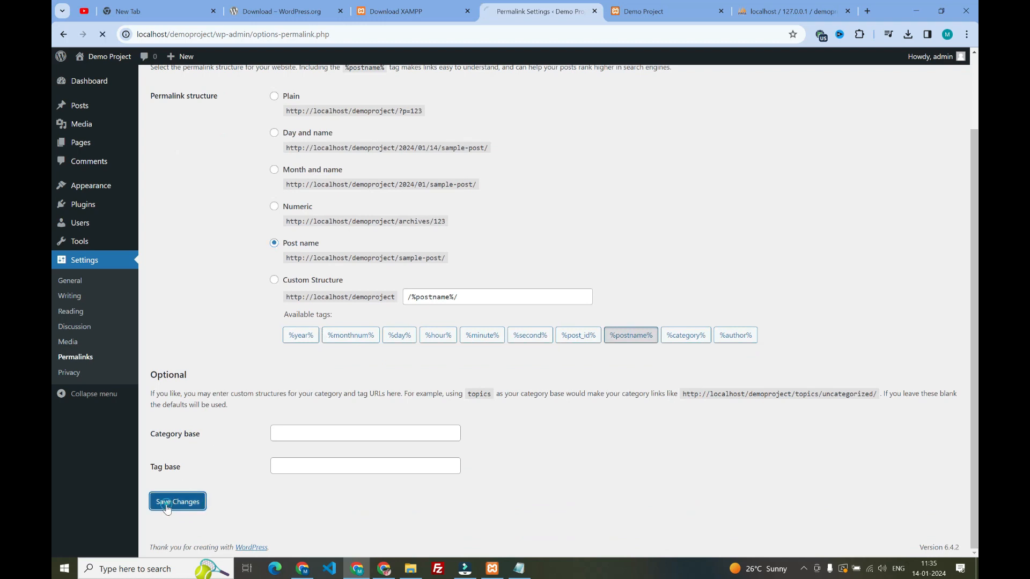